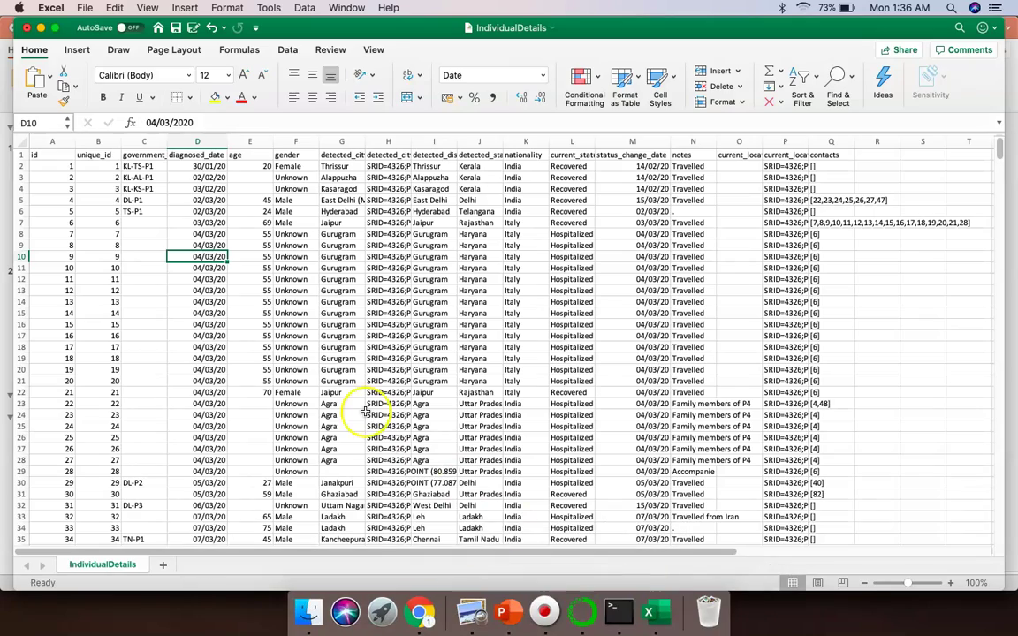
Step: Show the workbook in full screen and look over the id, diagnosed_date, age and gender columns of the patient data
left_click(55, 29)
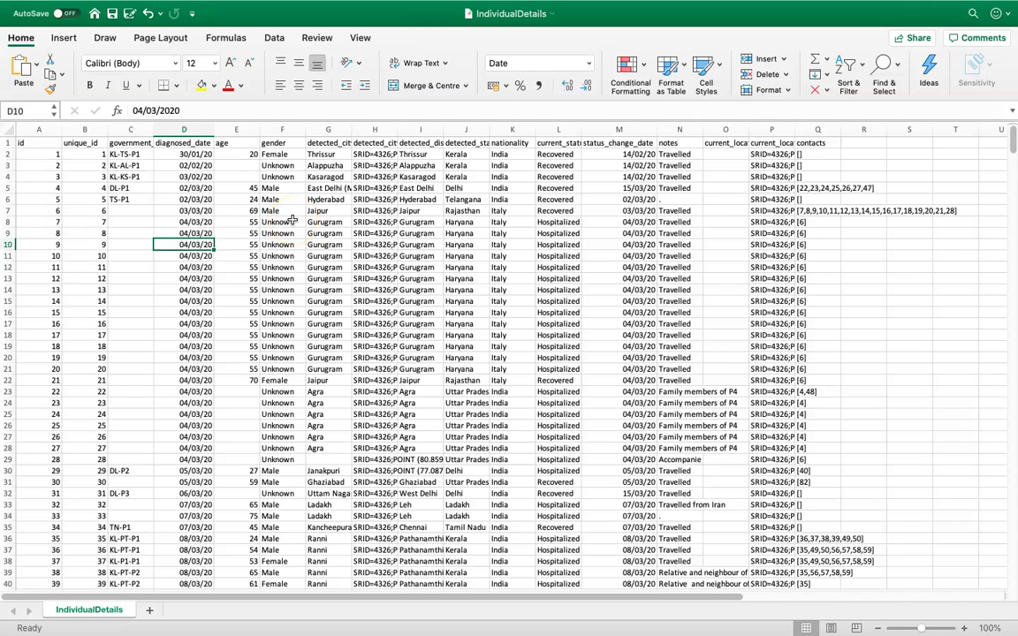
left_click(49, 166)
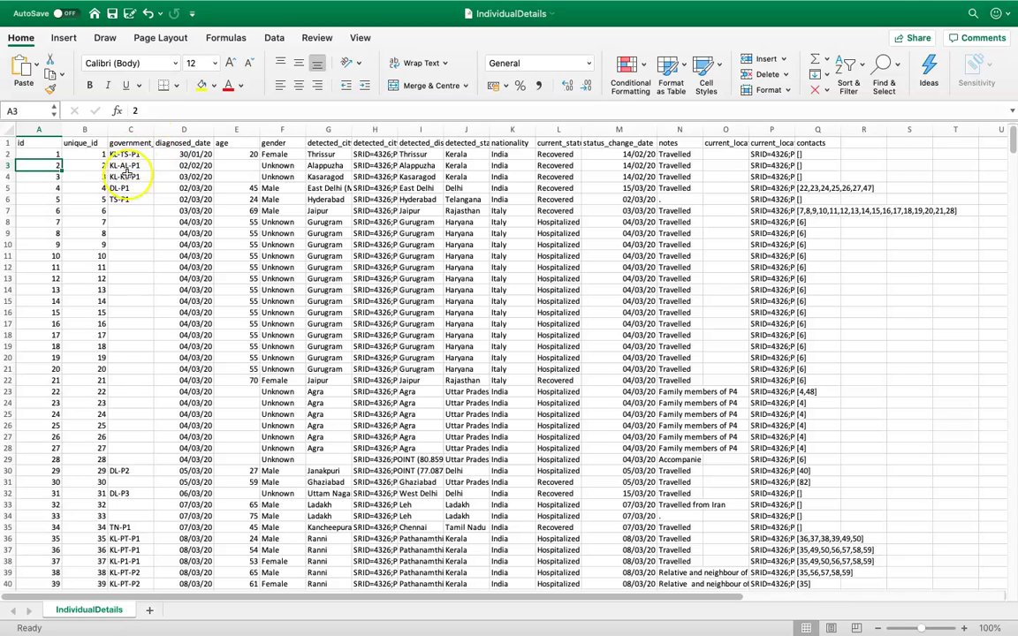
left_click(192, 177)
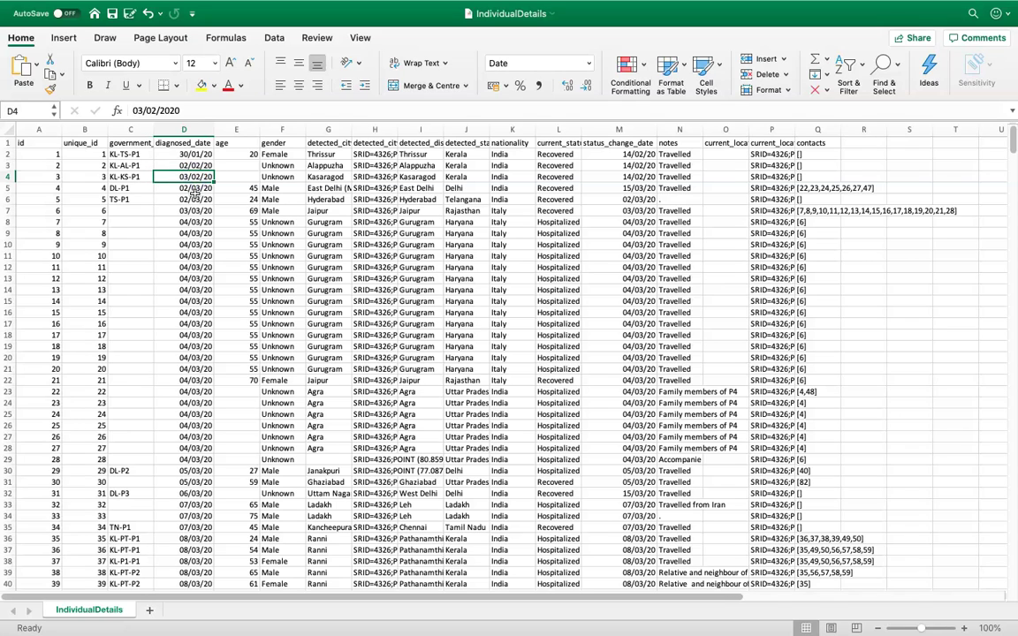
left_click(236, 188)
left_click(267, 188)
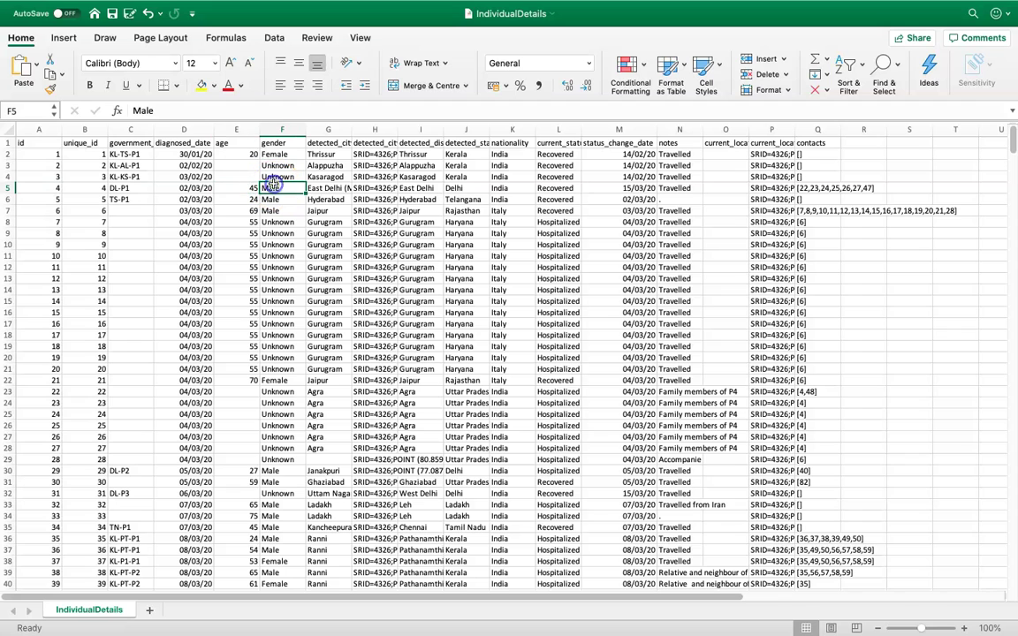
Step: Fit the detected_city column width to its contents and review the city and notes columns
double_click(350, 136)
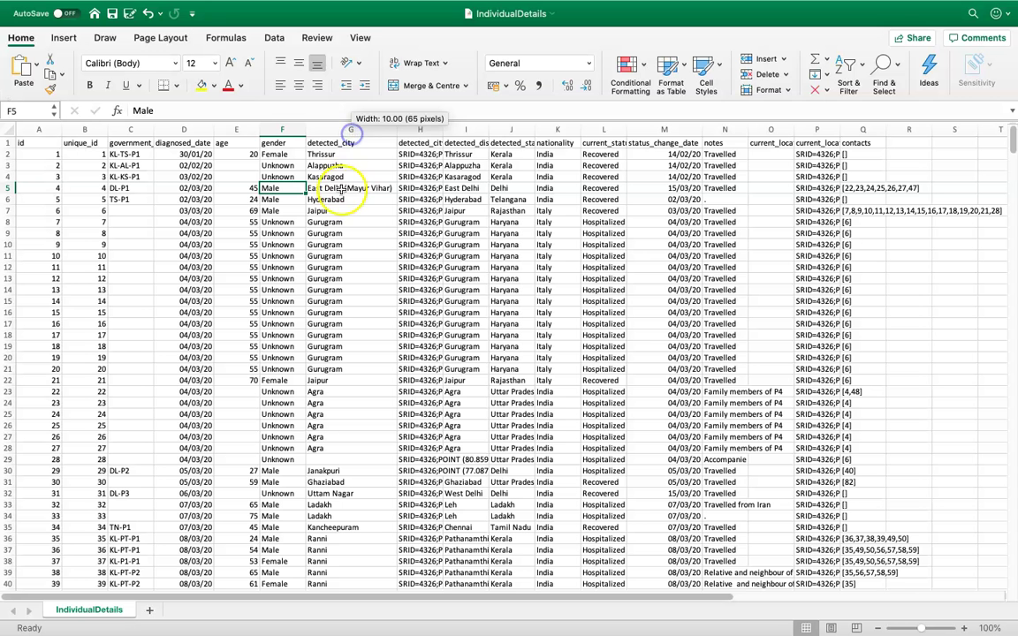
left_click(339, 210)
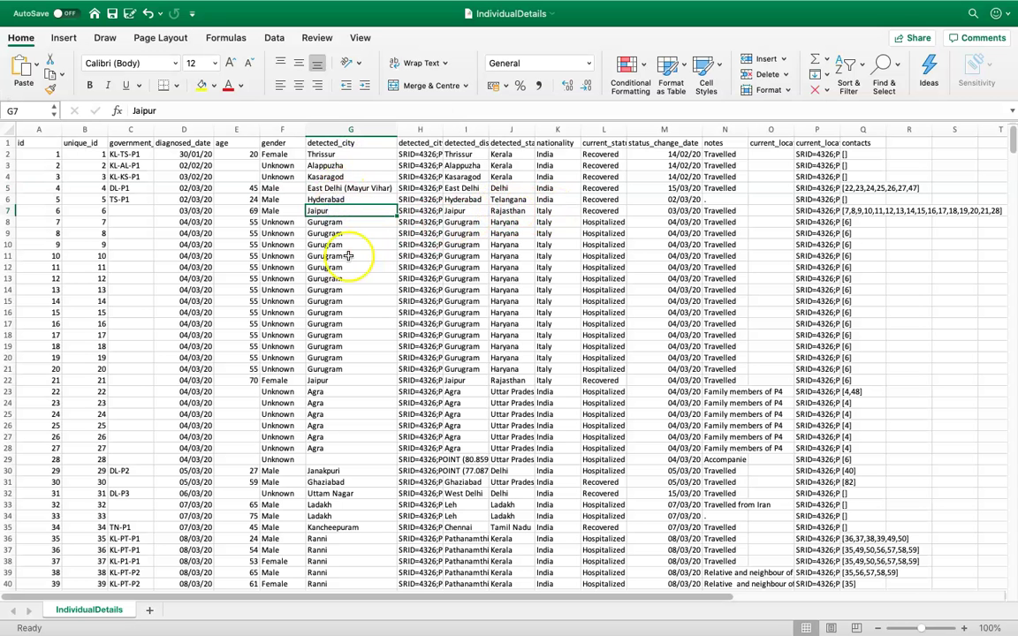
left_click(724, 130)
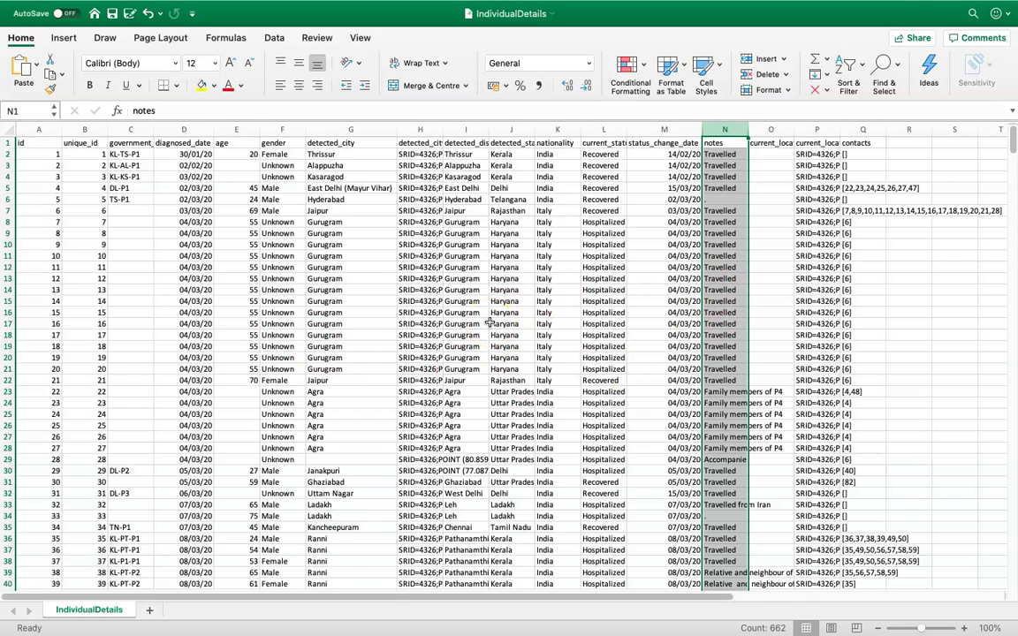
Step: Create a pivot table on a new worksheet from IndividualDetails range A1:Q665, checking that the range covers the last data row
left_click(269, 255)
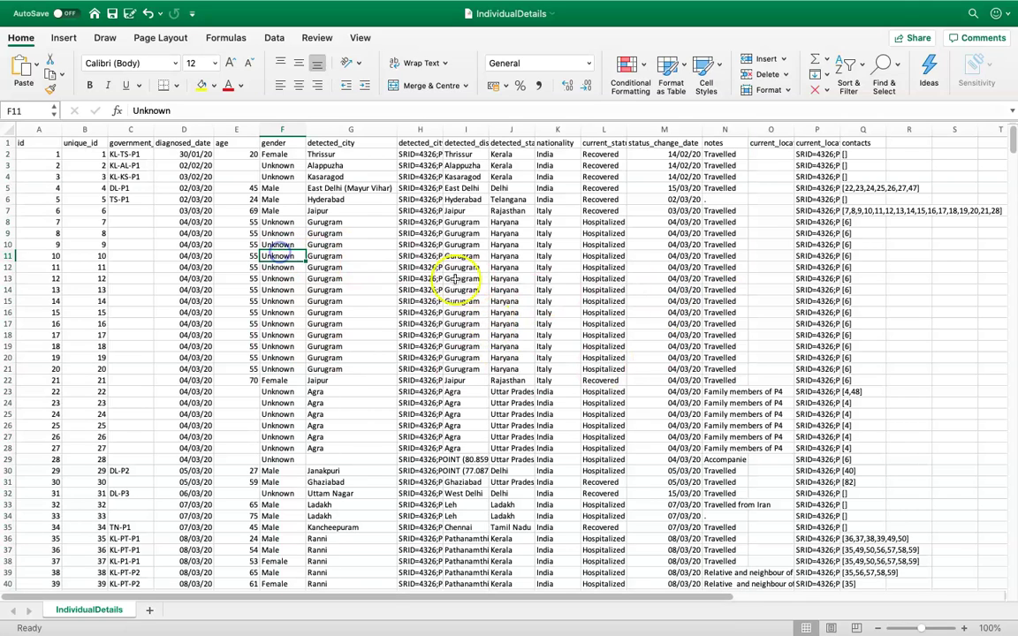
left_click(62, 42)
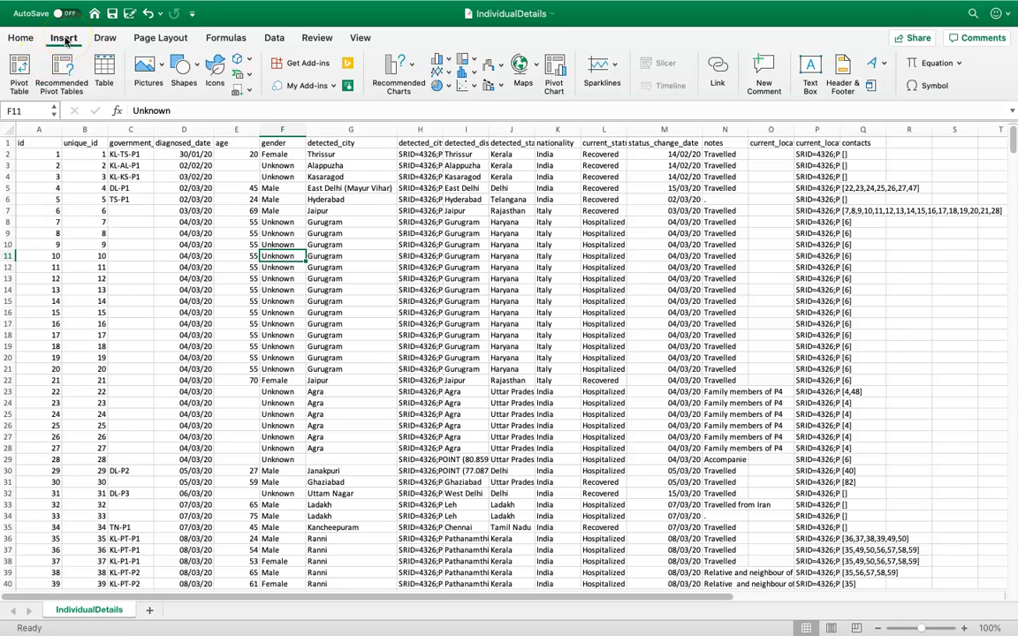
left_click(19, 69)
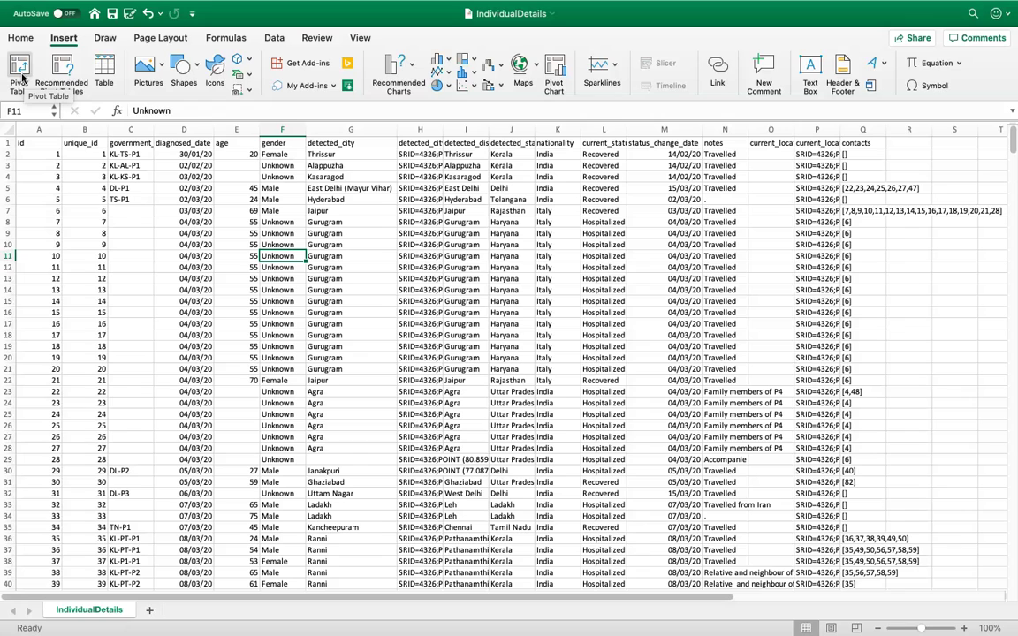
left_click(22, 78)
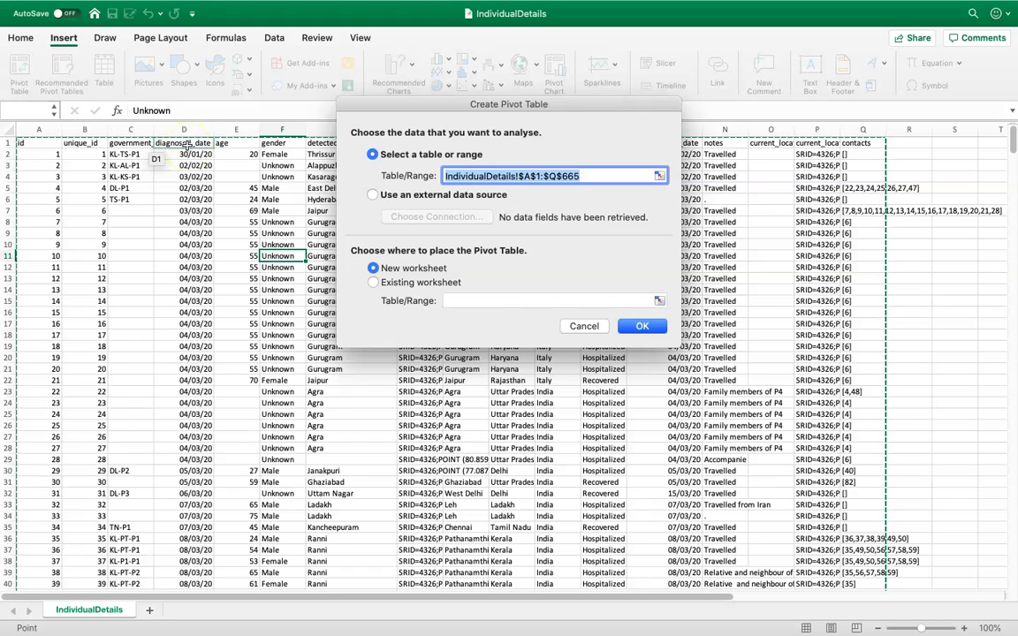
scroll(1011, 353, "down", 20)
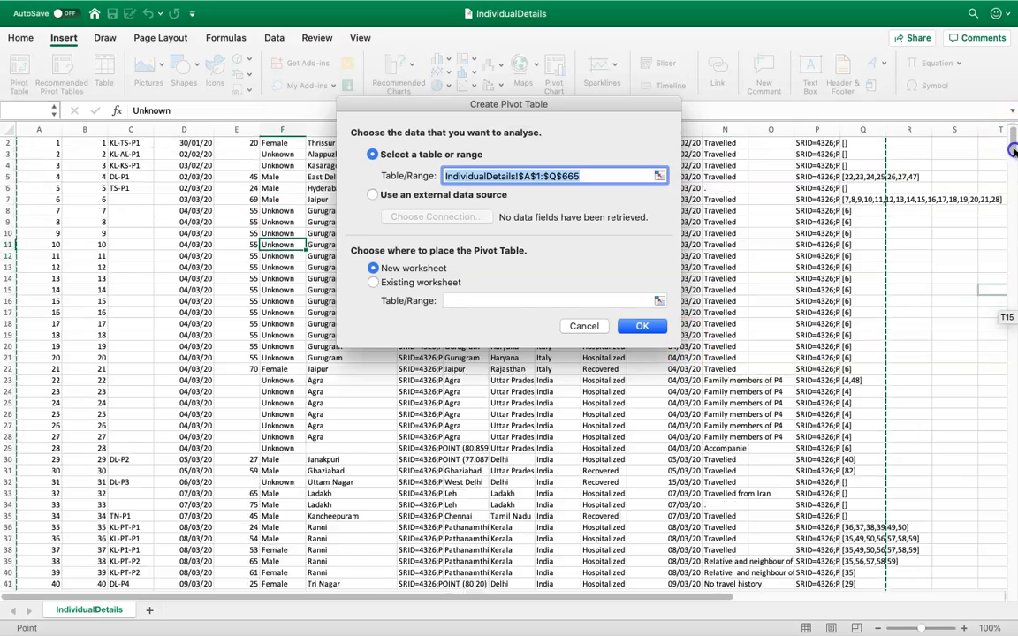
left_click_drag(1015, 365, 1014, 585)
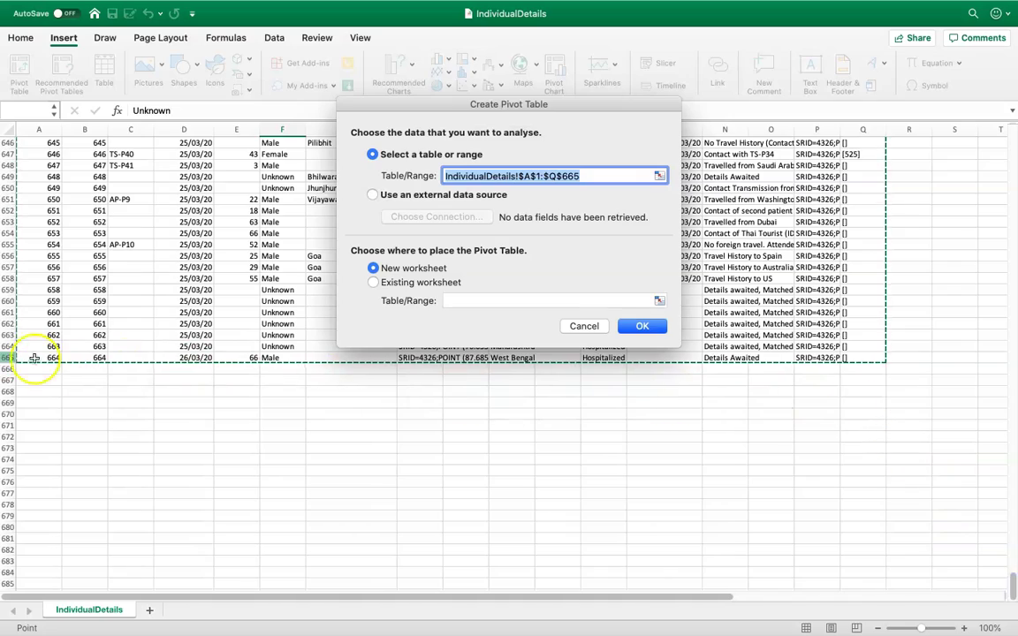
scroll(1012, 566, "up", 20)
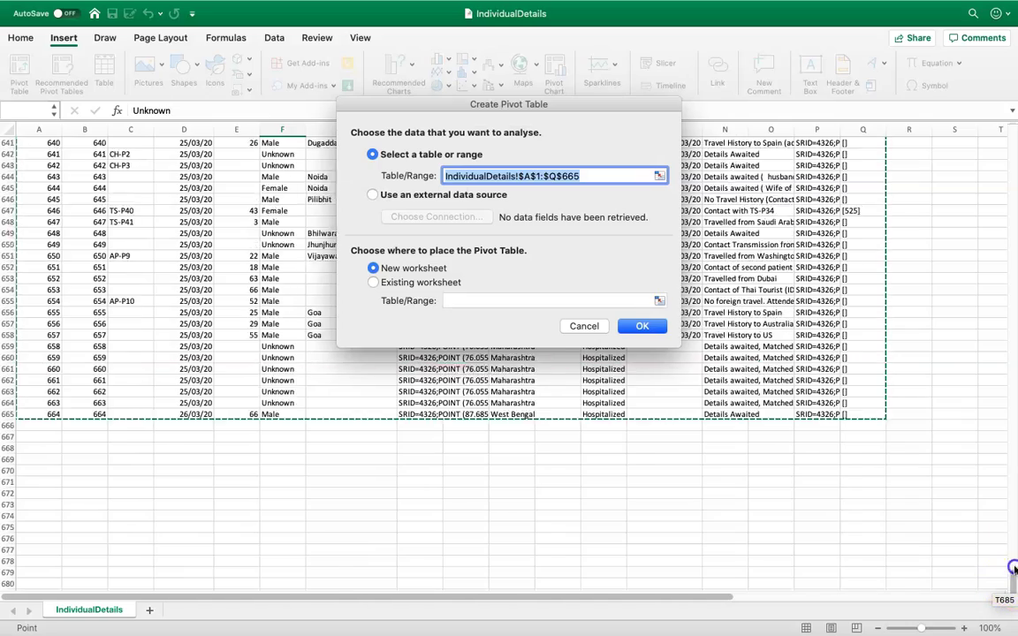
scroll(1012, 265, "up", 20)
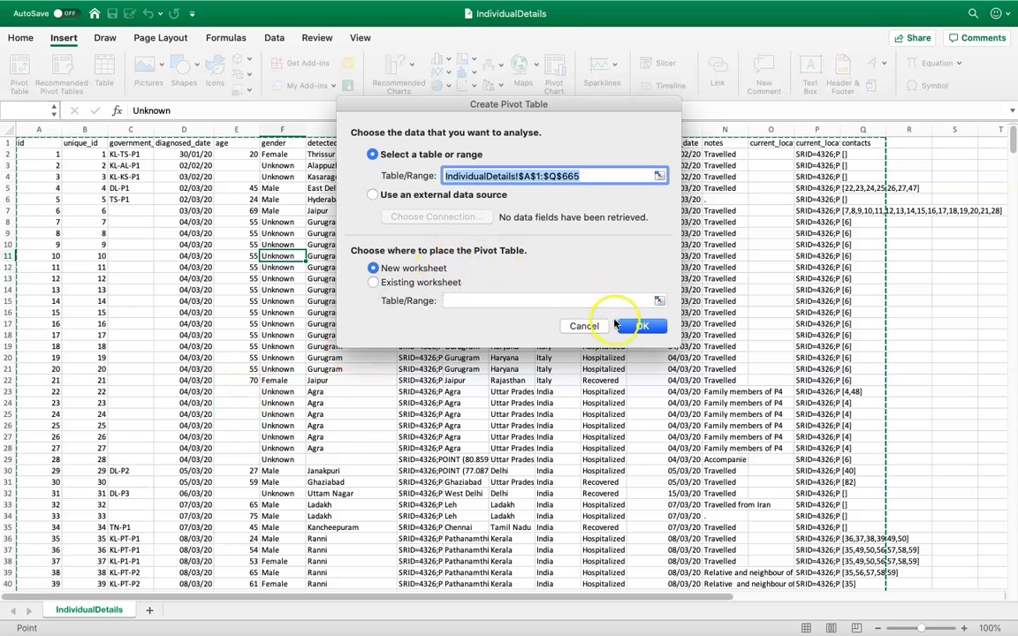
left_click(634, 328)
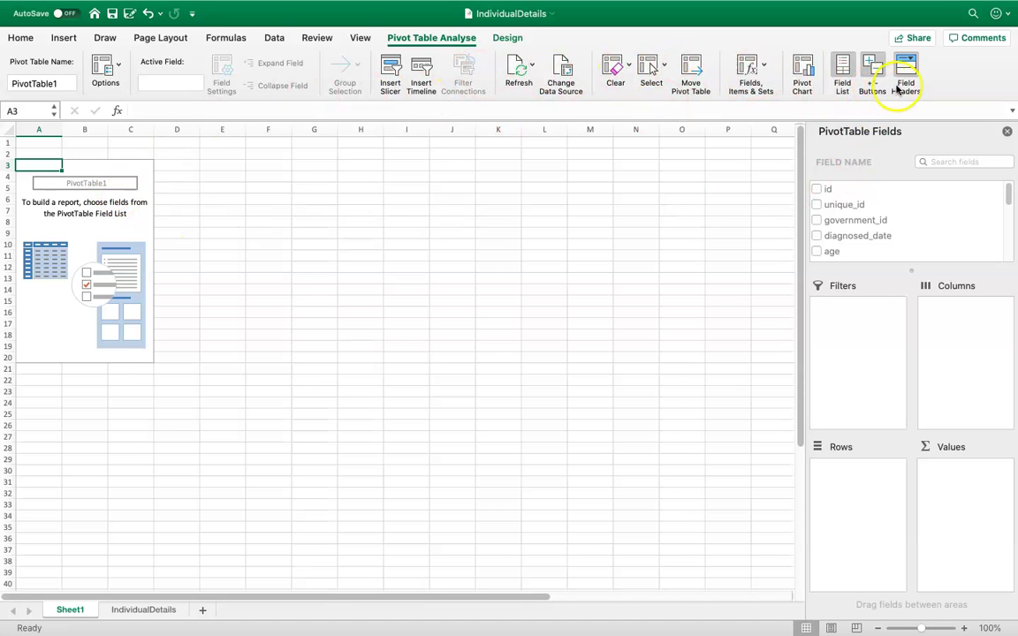
Step: Hide the PivotTable field list and show it again
left_click(843, 79)
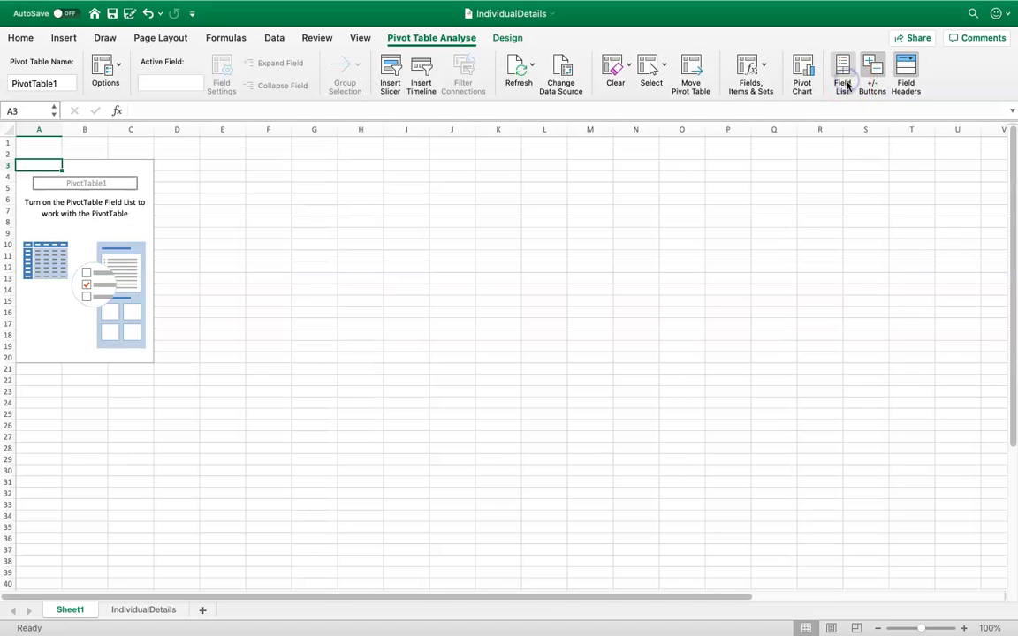
left_click(843, 77)
left_click(842, 78)
left_click(843, 78)
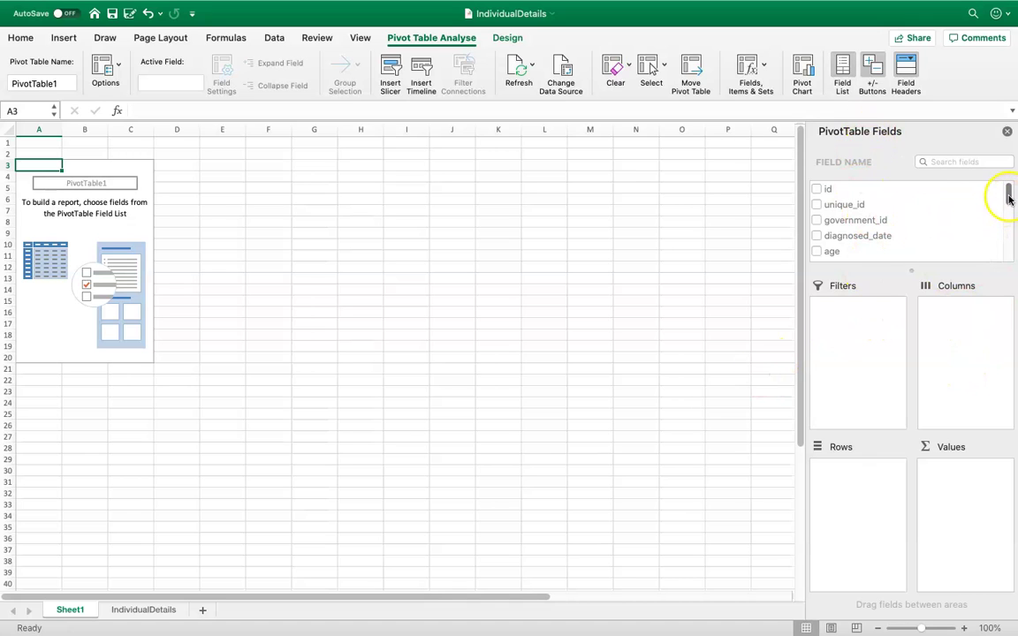
Step: Review the available pivot fields and place diagnosed_date in the pivot table's rows
left_click_drag(1008, 195, 1008, 259)
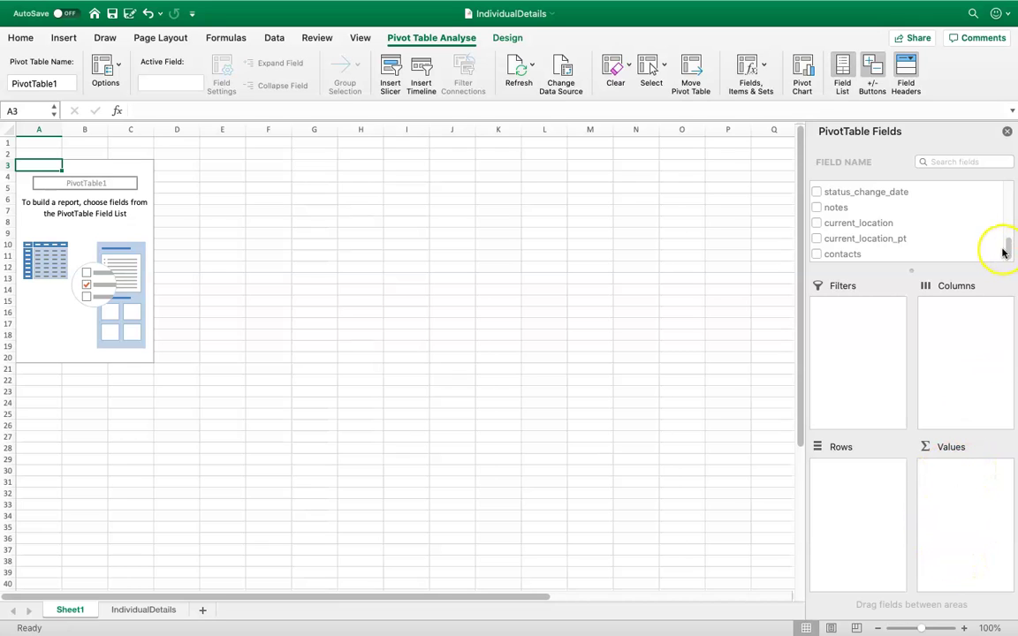
left_click_drag(1007, 250, 1007, 193)
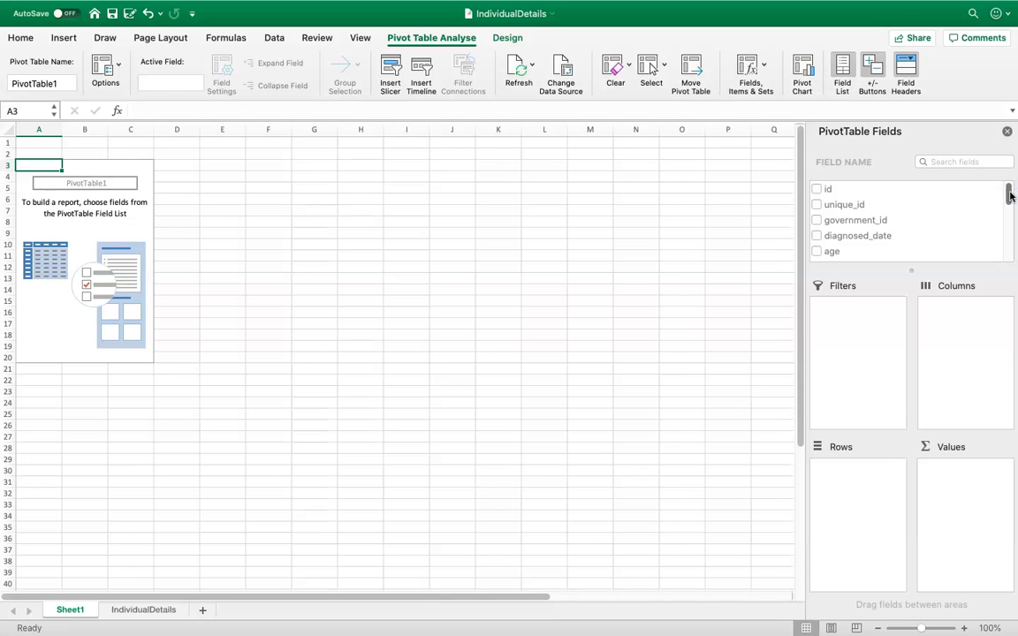
left_click_drag(1010, 193, 1010, 197)
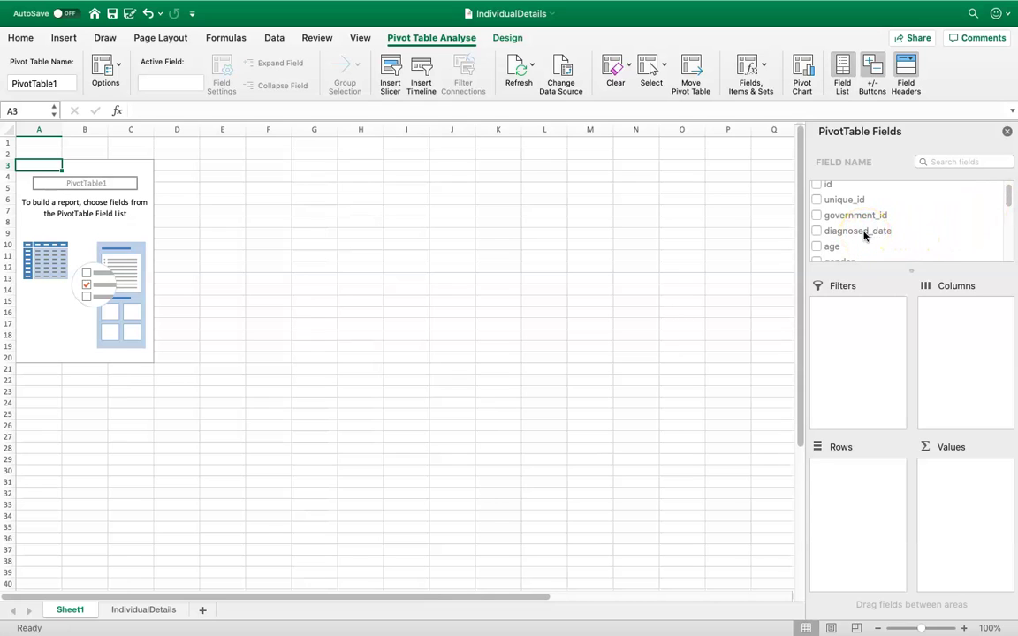
left_click_drag(864, 234, 859, 472)
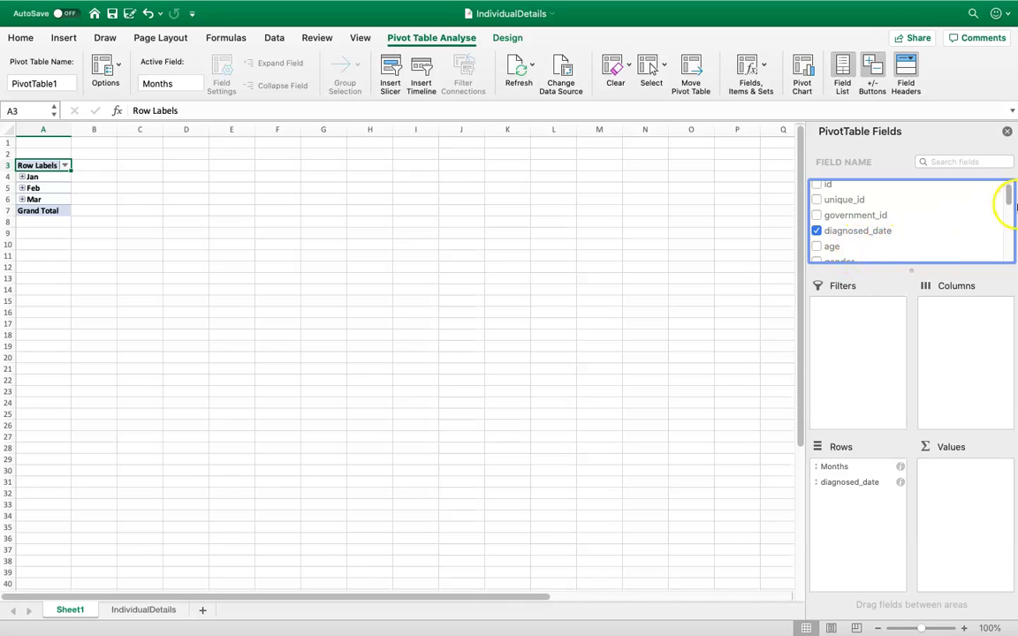
Step: Add the id field to the pivot table's values
mouse_move(1010, 199)
left_mouse_down()
mouse_move(1012, 256)
mouse_move(1012, 191)
left_mouse_up()
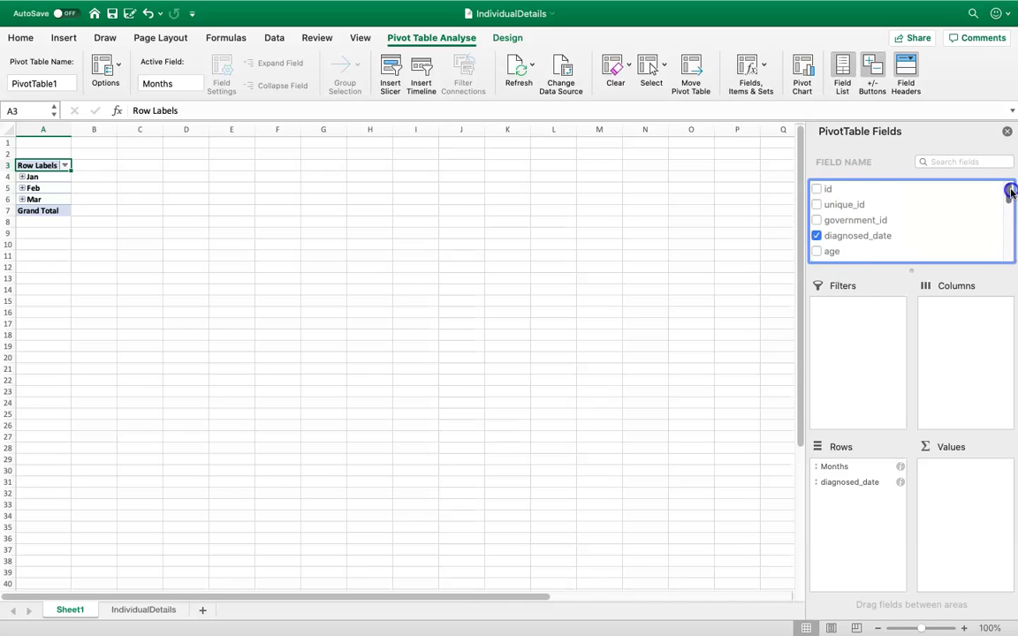
left_click_drag(827, 191, 943, 409)
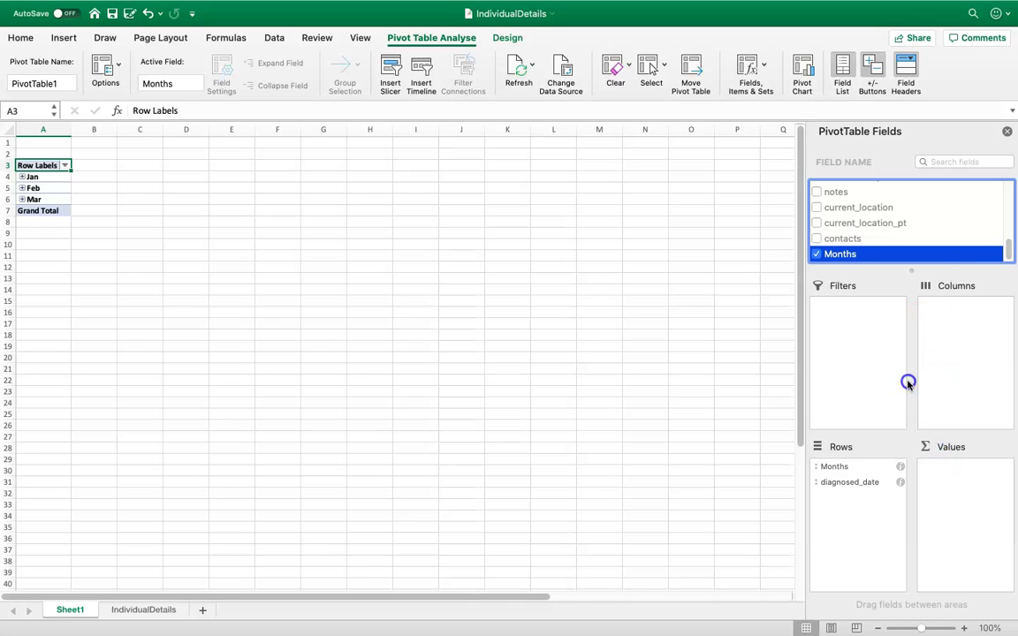
left_click_drag(1007, 251, 1004, 192)
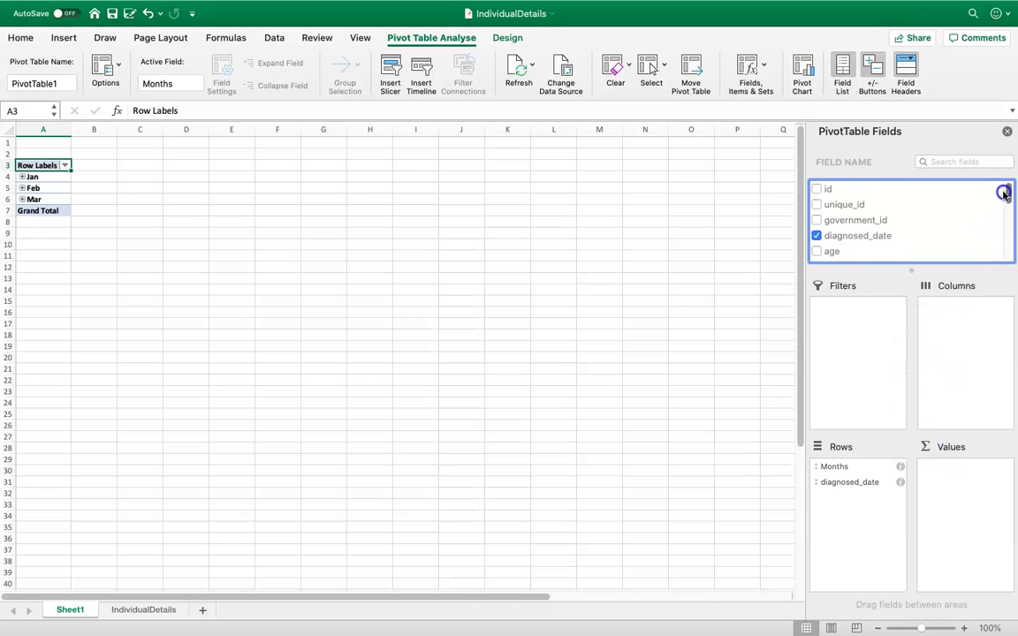
left_click_drag(828, 193, 964, 489)
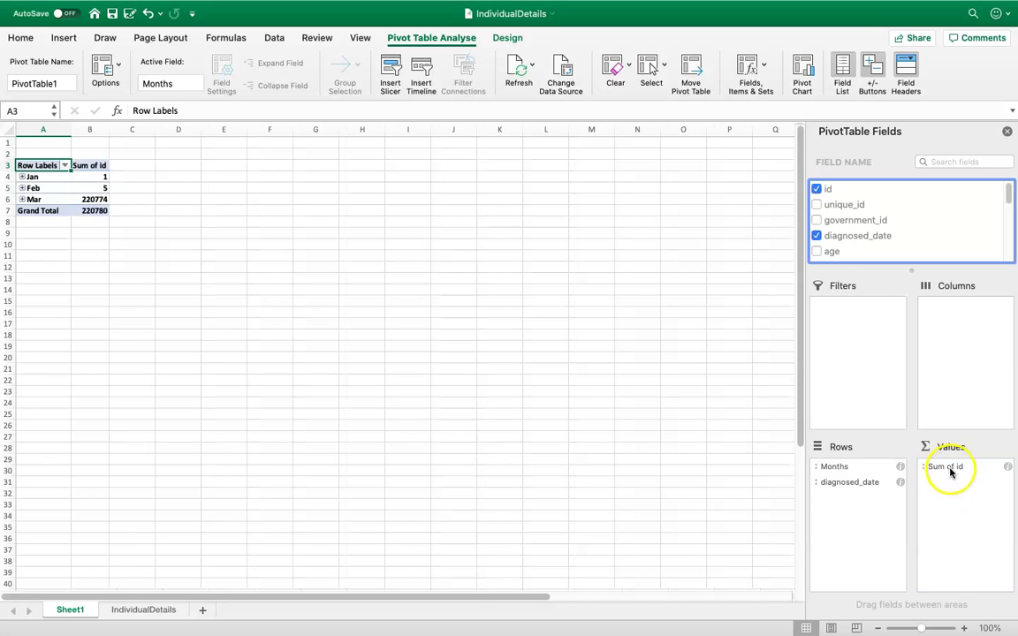
Step: Change the summary function of the id value field to Count
left_click(950, 471)
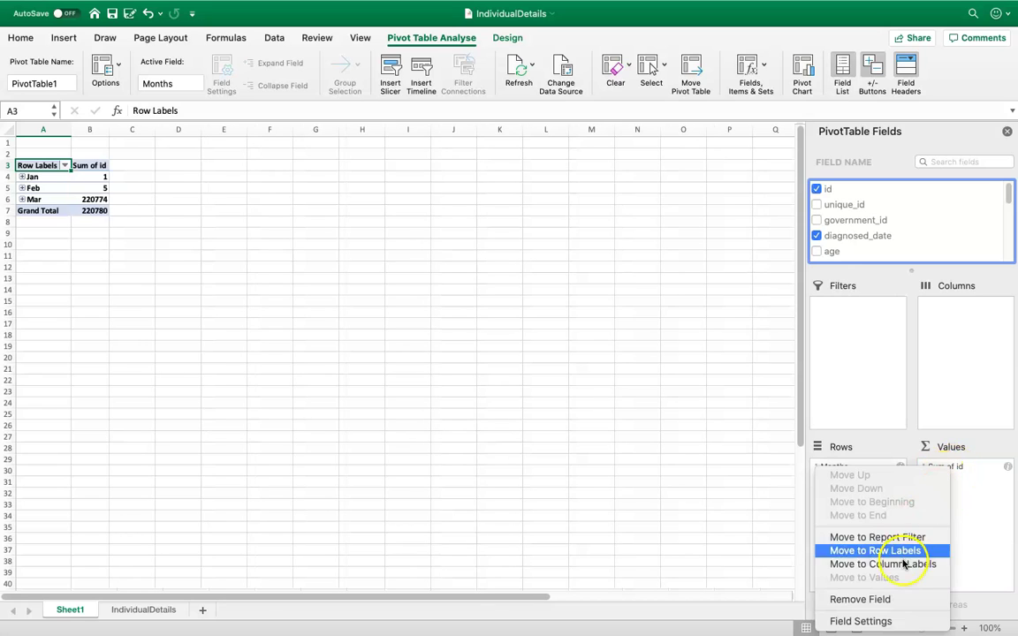
left_click(880, 622)
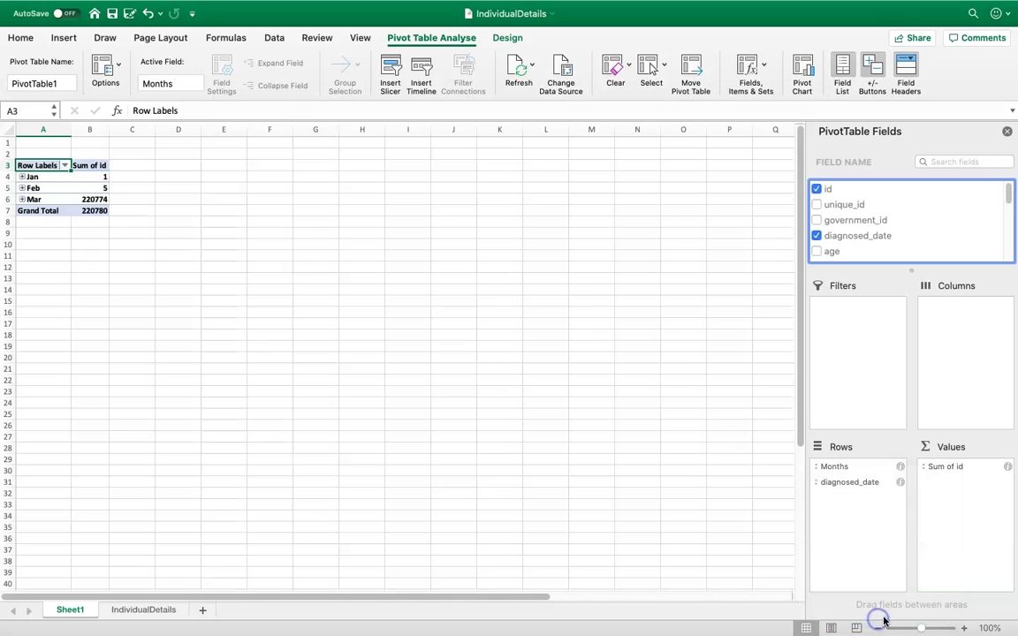
left_click(426, 211)
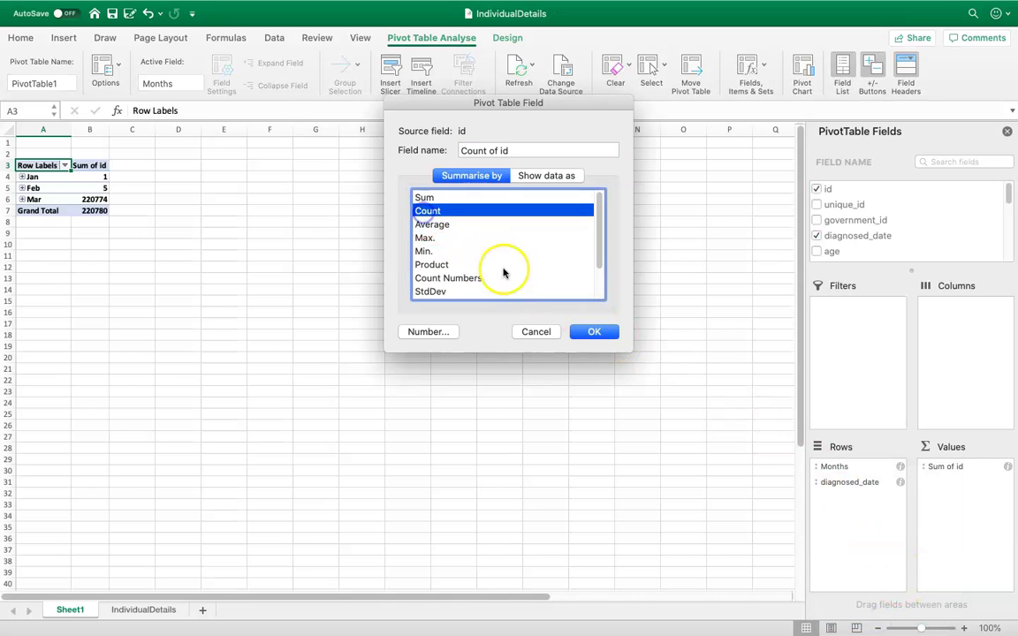
left_click(594, 331)
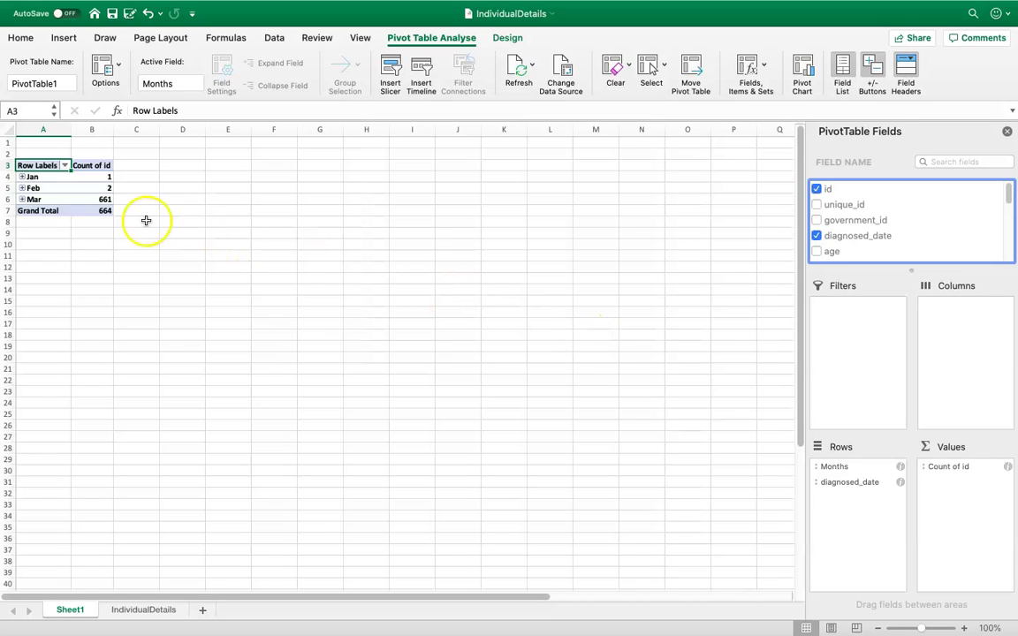
Step: Expand the Jan, Feb and Mar groups in the pivot table to list the individual diagnosis dates
left_click(106, 213)
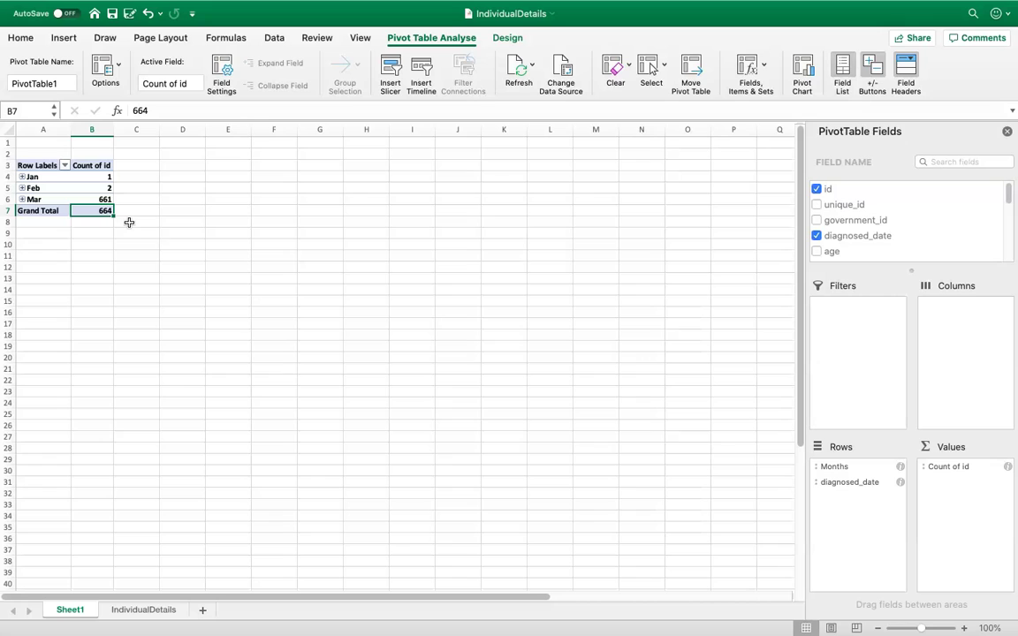
left_click(25, 177)
left_click(22, 200)
left_click(23, 233)
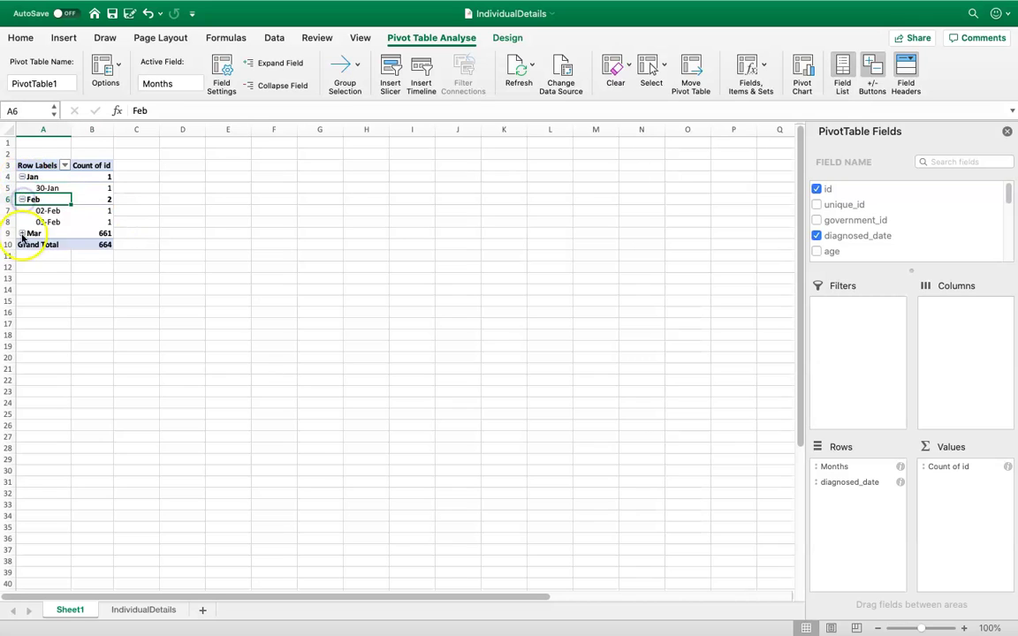
Step: Examine the id and diagnosed_date records on the IndividualDetails sheet from the first row to the last
left_click(141, 610)
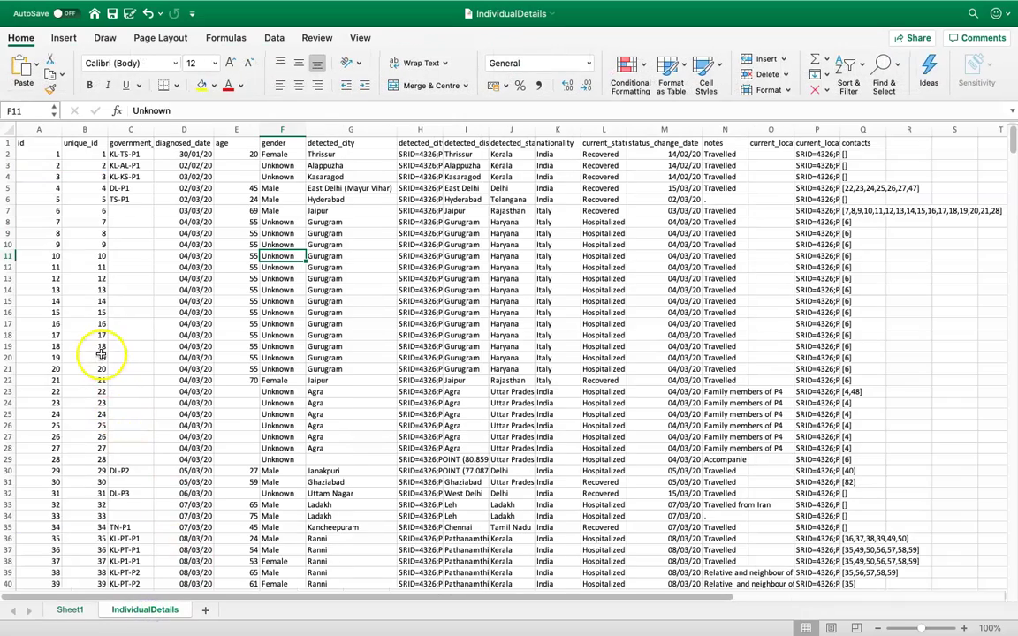
left_click(51, 324)
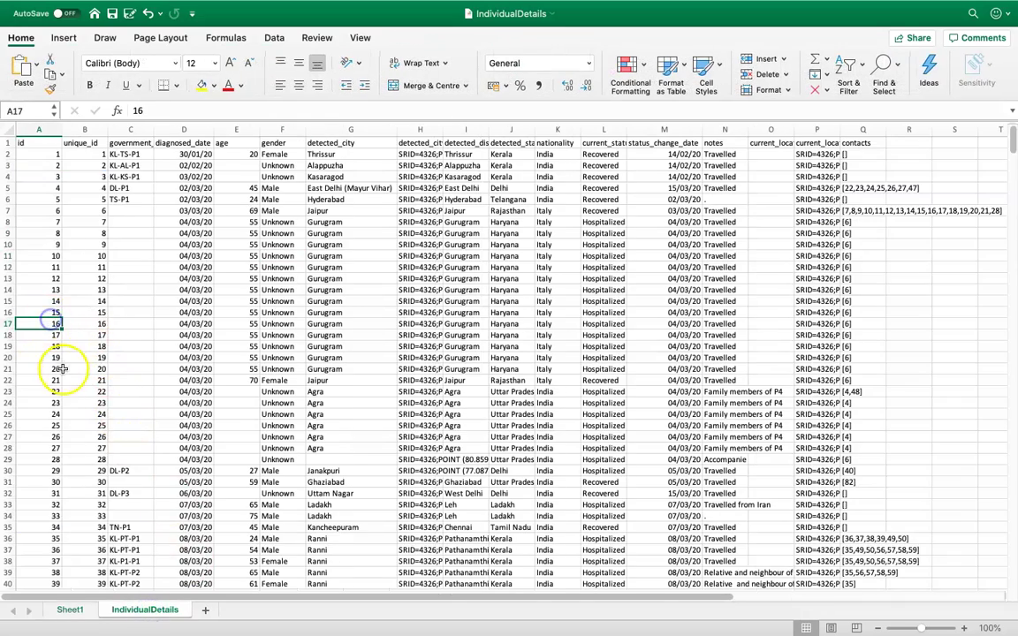
scroll(62, 369, "down", 9)
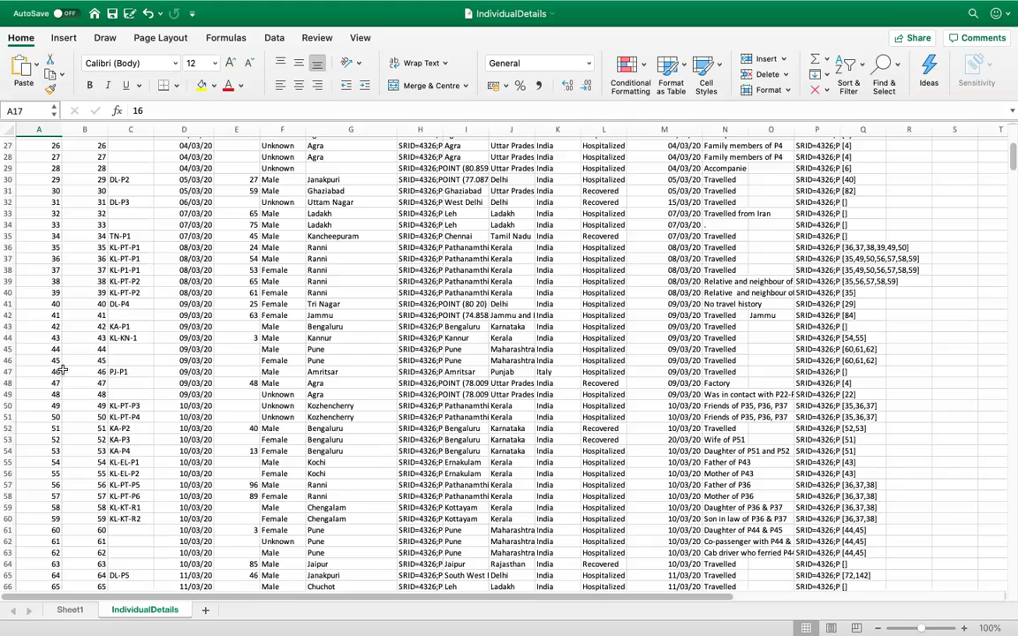
scroll(62, 369, "down", 11)
scroll(62, 370, "up", 20)
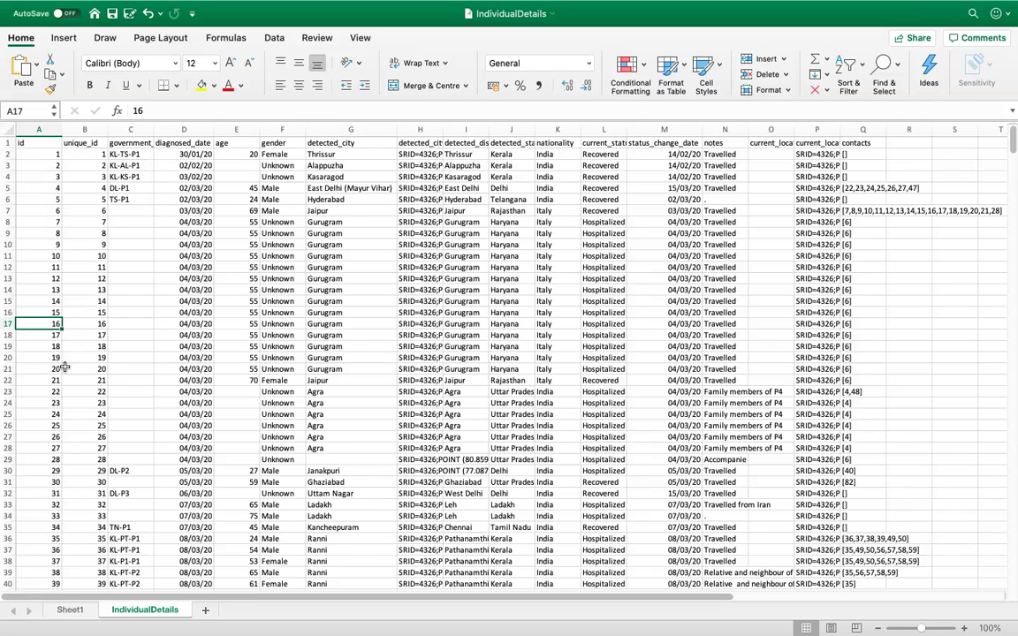
left_click(186, 154)
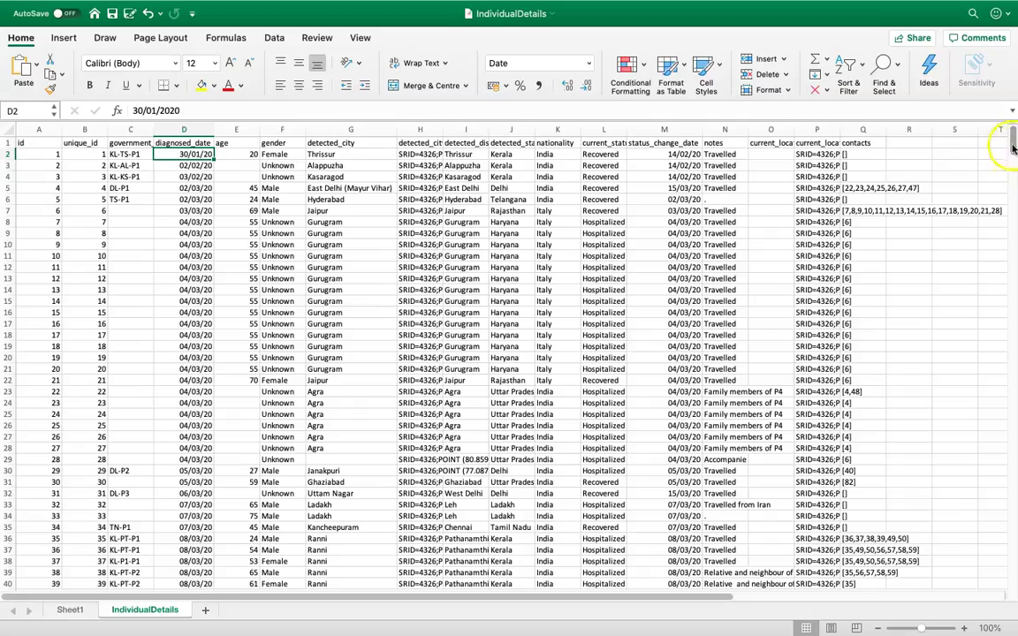
left_click_drag(1013, 147, 1014, 583)
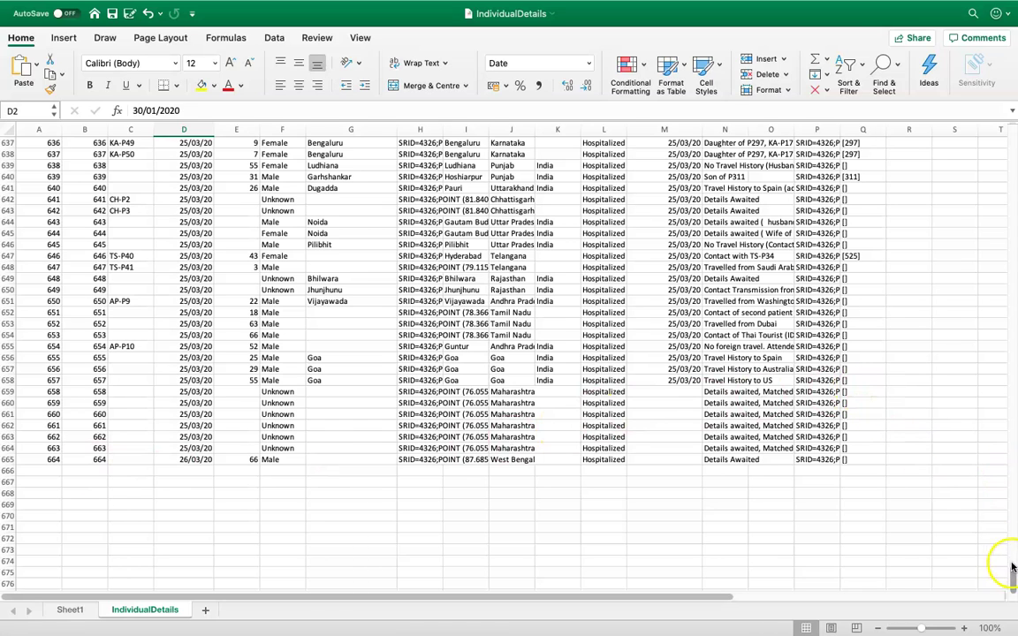
left_click_drag(1013, 577, 1009, 136)
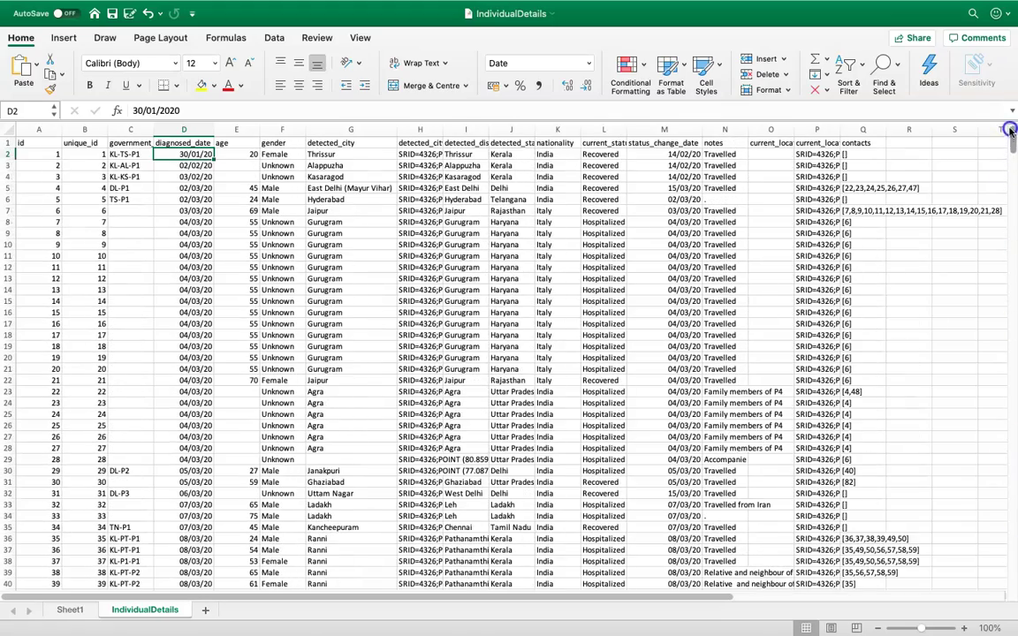
Step: Return to the pivot table on Sheet1 and add the gender field to its columns
left_click(68, 610)
left_click(97, 528)
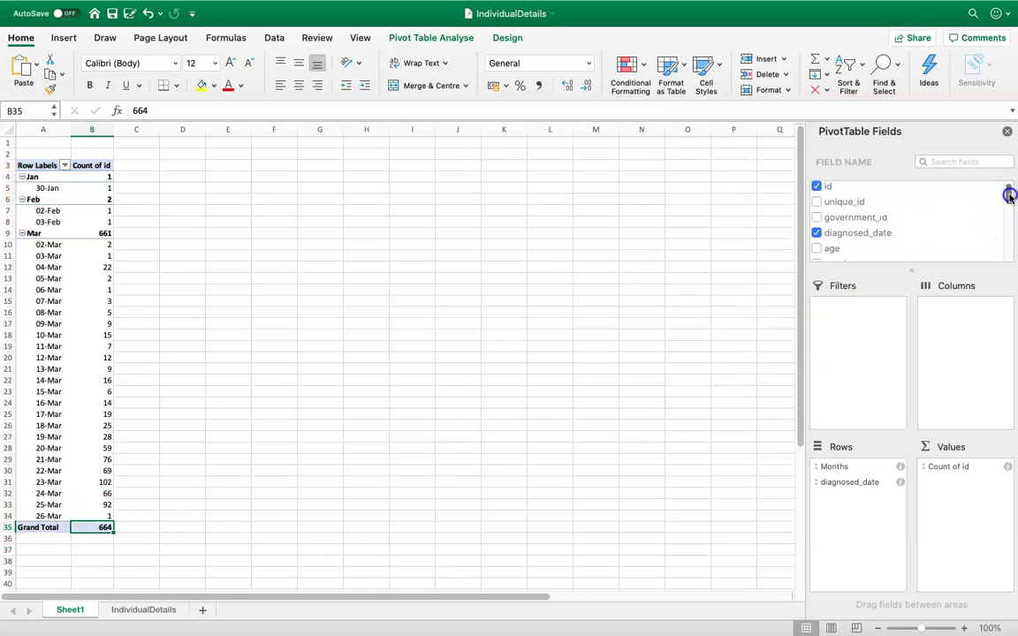
left_click_drag(1006, 193, 1006, 204)
left_click_drag(842, 232, 962, 320)
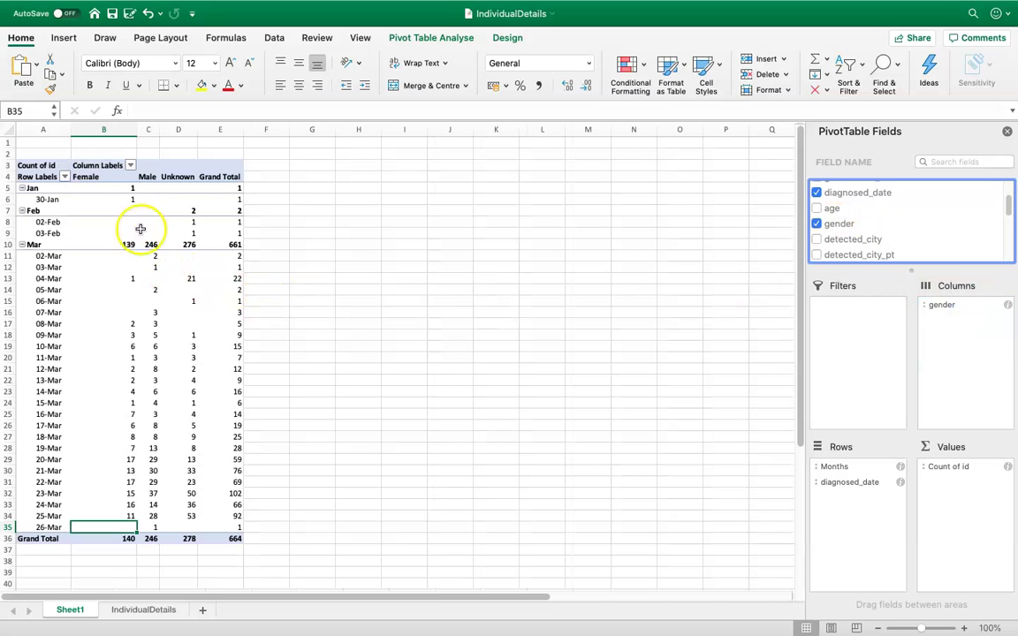
Step: Check the Female, Male and Unknown columns and their grand totals in the pivot table
left_click(108, 179)
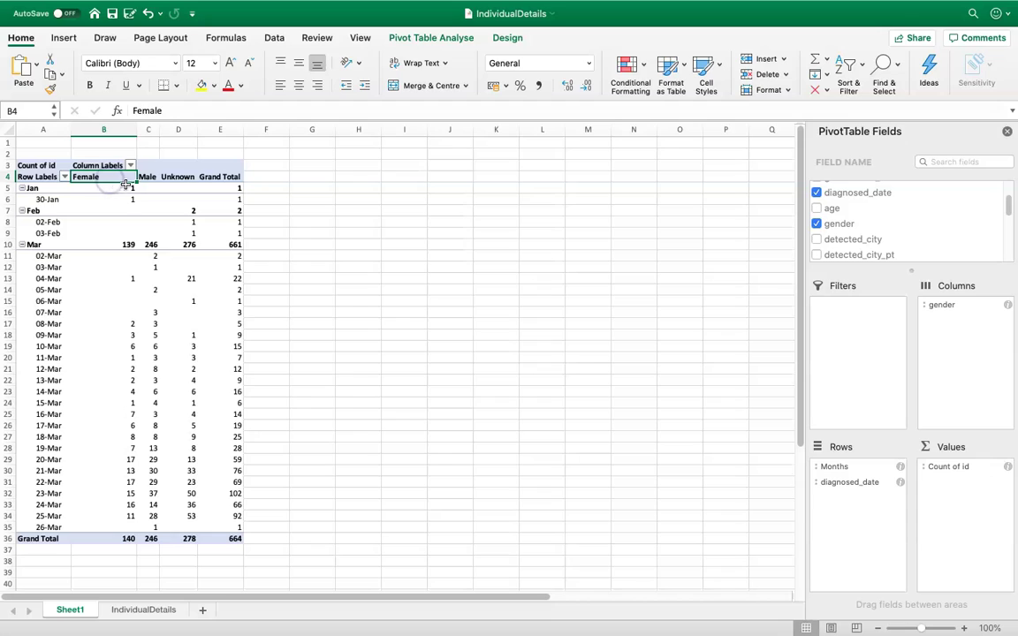
left_click(141, 178)
left_click(173, 177)
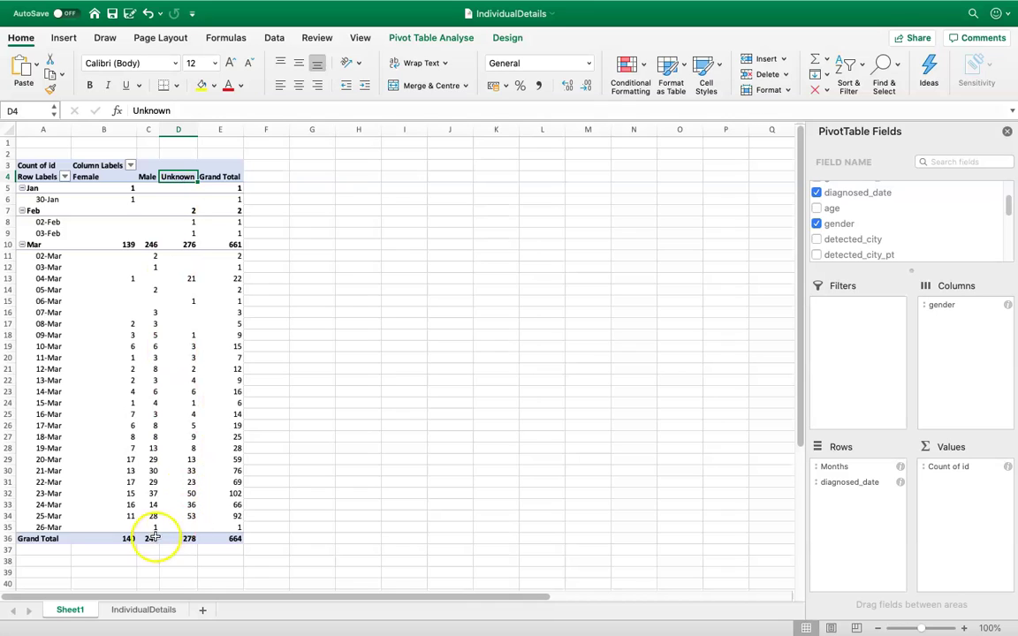
left_click(127, 539)
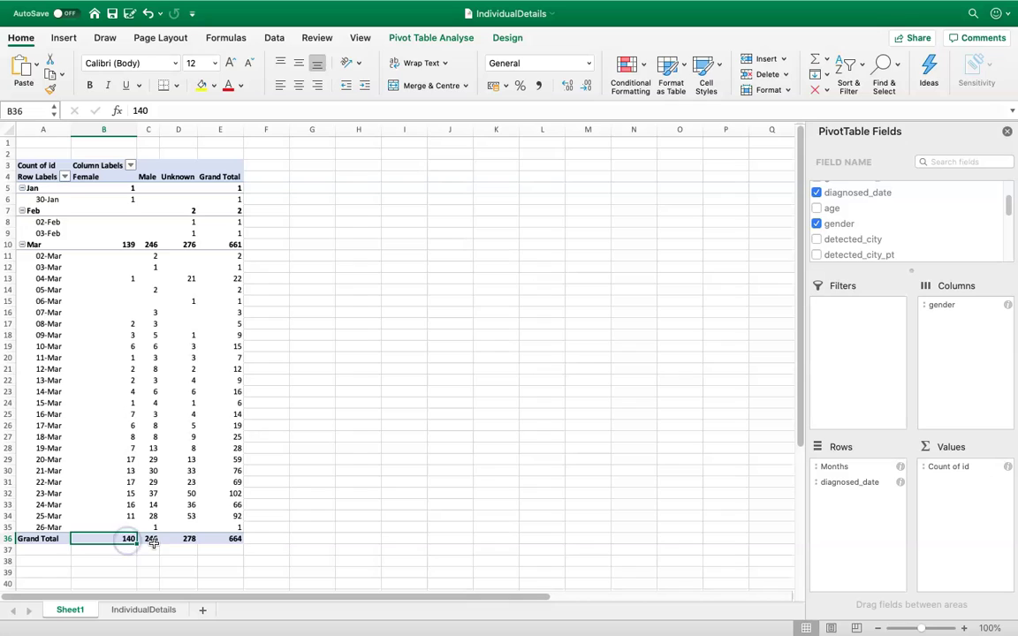
left_click(153, 539)
left_click(234, 539)
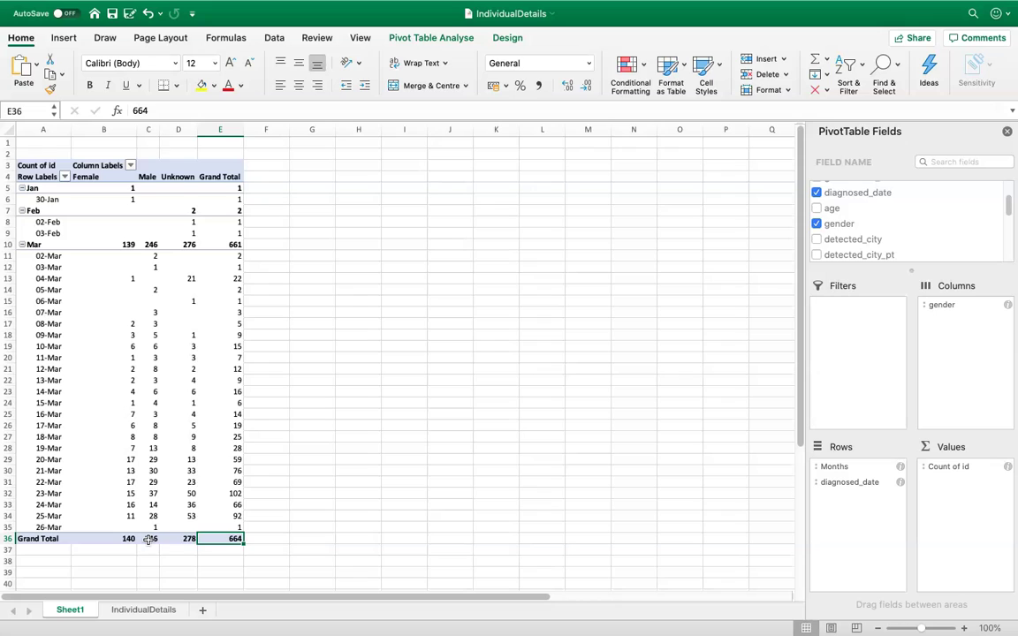
Step: Show the Count of id values as % of Row Total
right_click(148, 540)
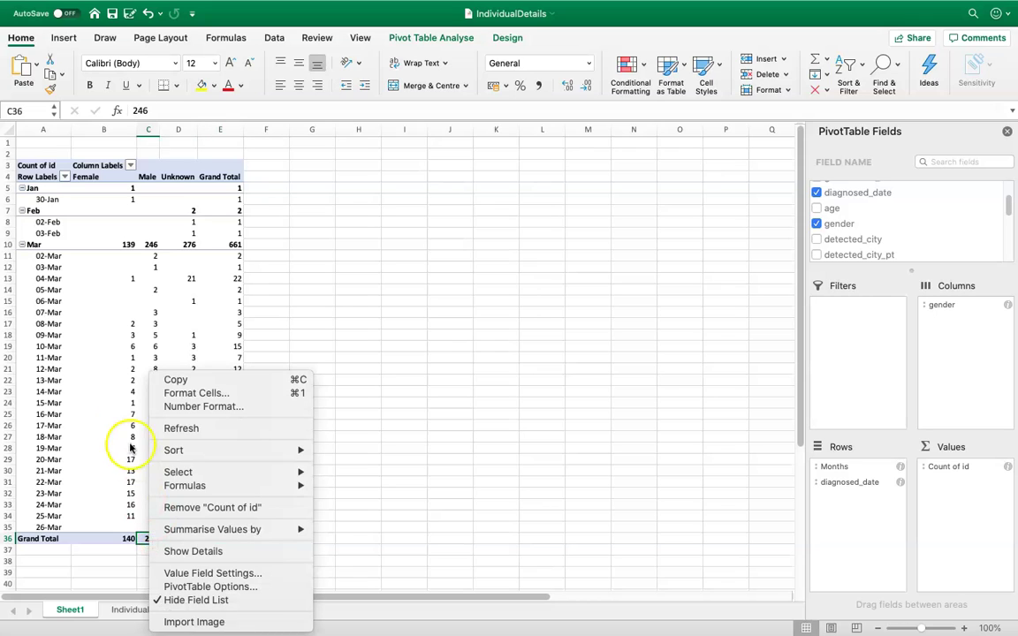
right_click(131, 371)
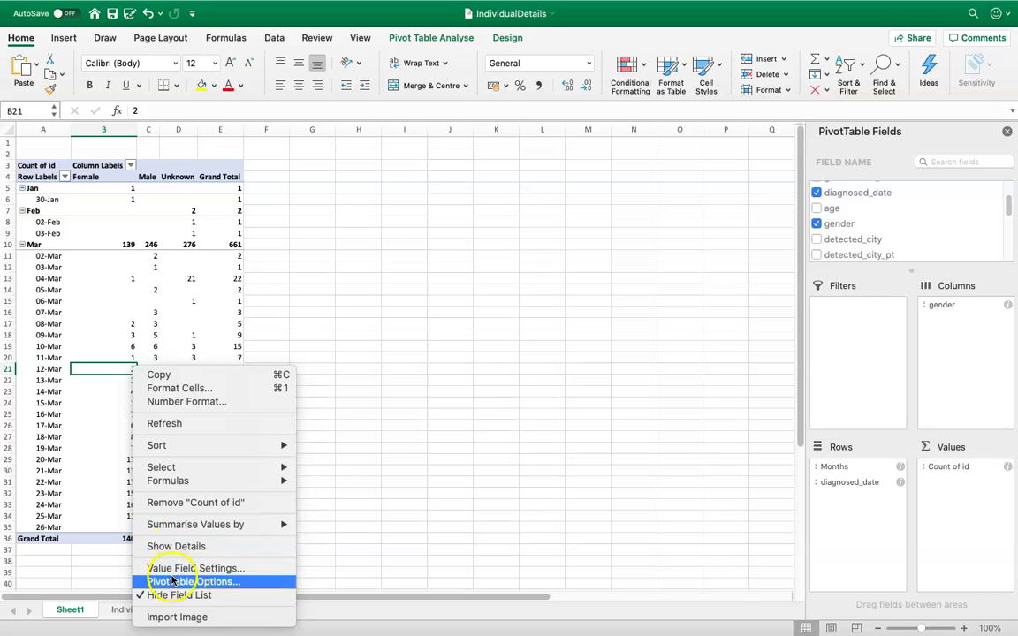
mouse_move(180, 530)
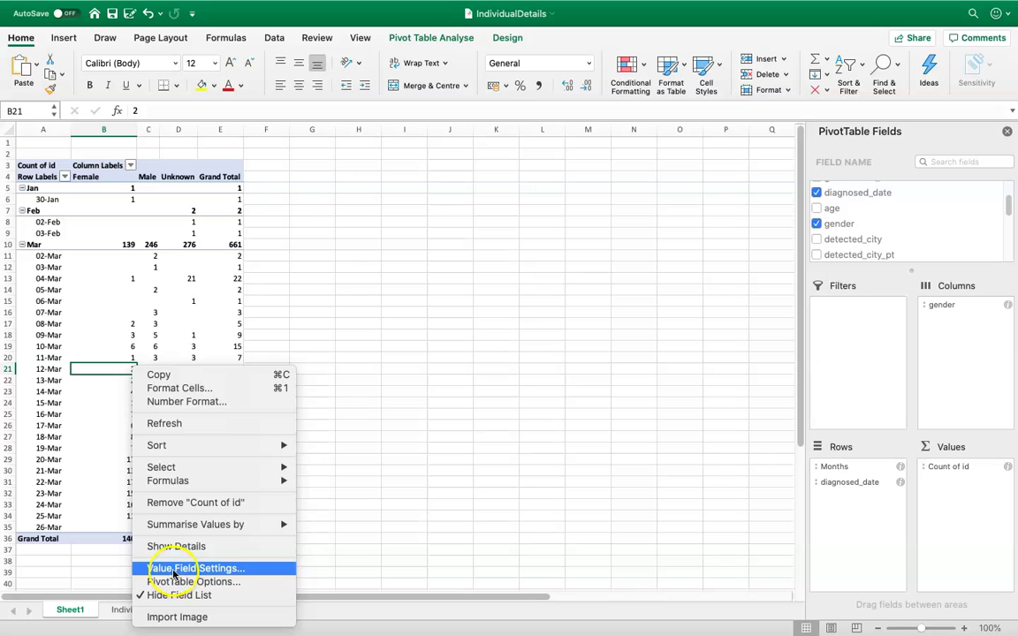
left_click(173, 573)
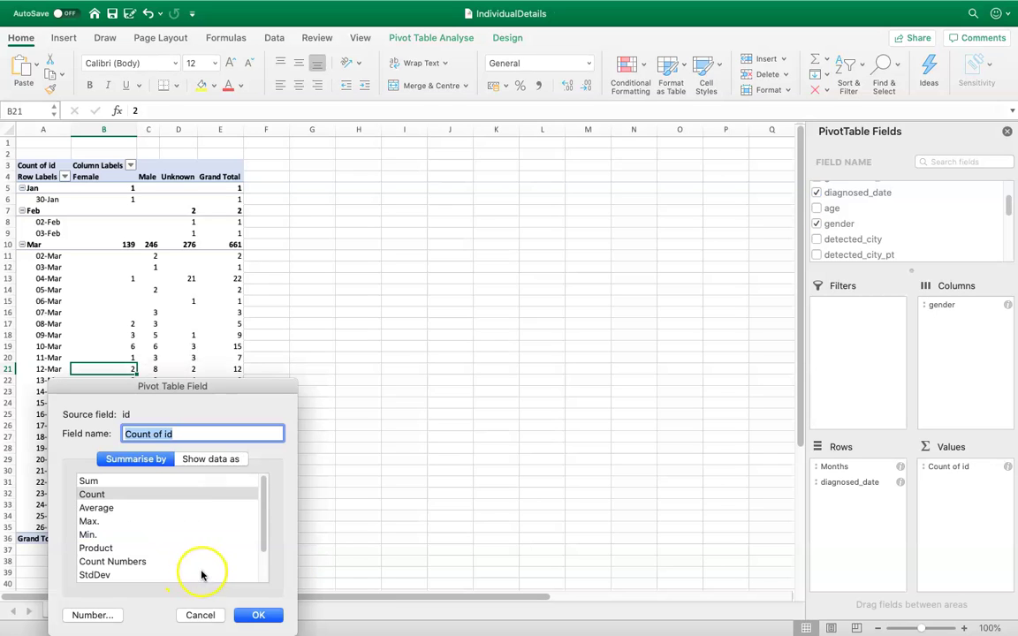
left_click(209, 458)
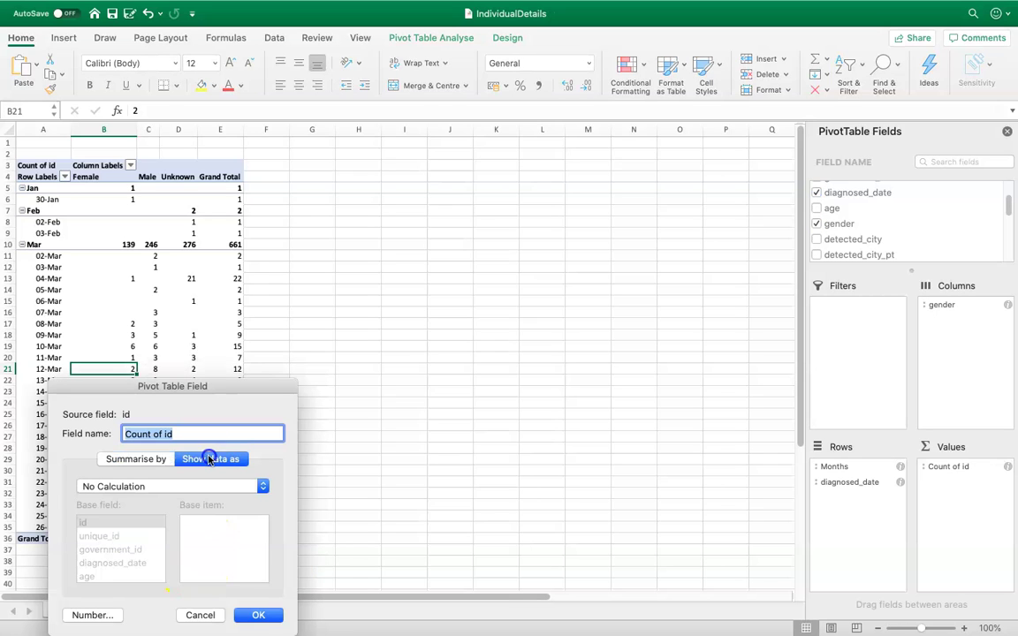
left_click(150, 487)
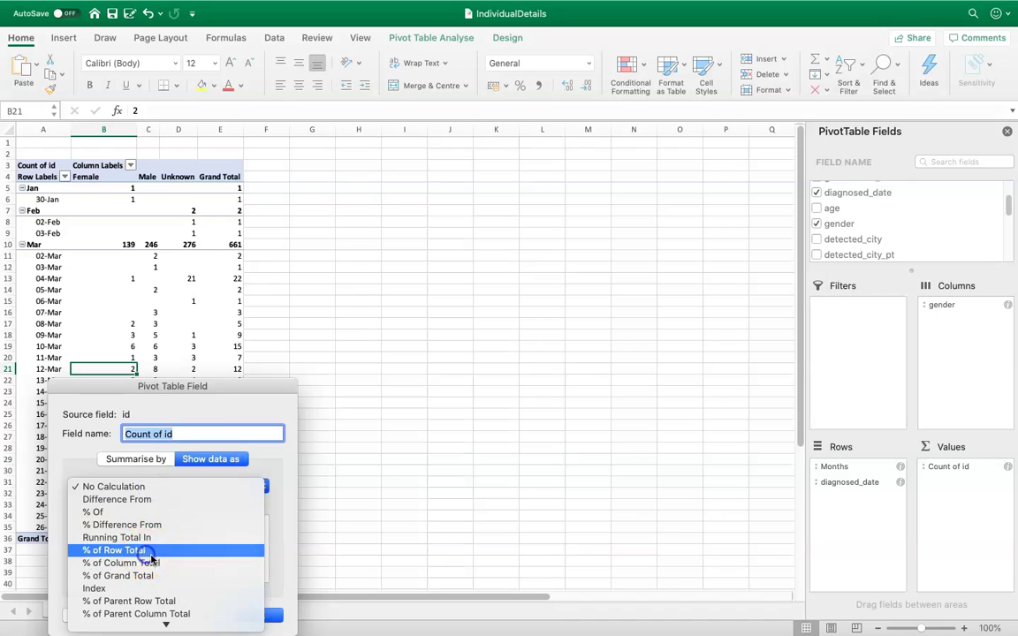
left_click(152, 553)
left_click(249, 616)
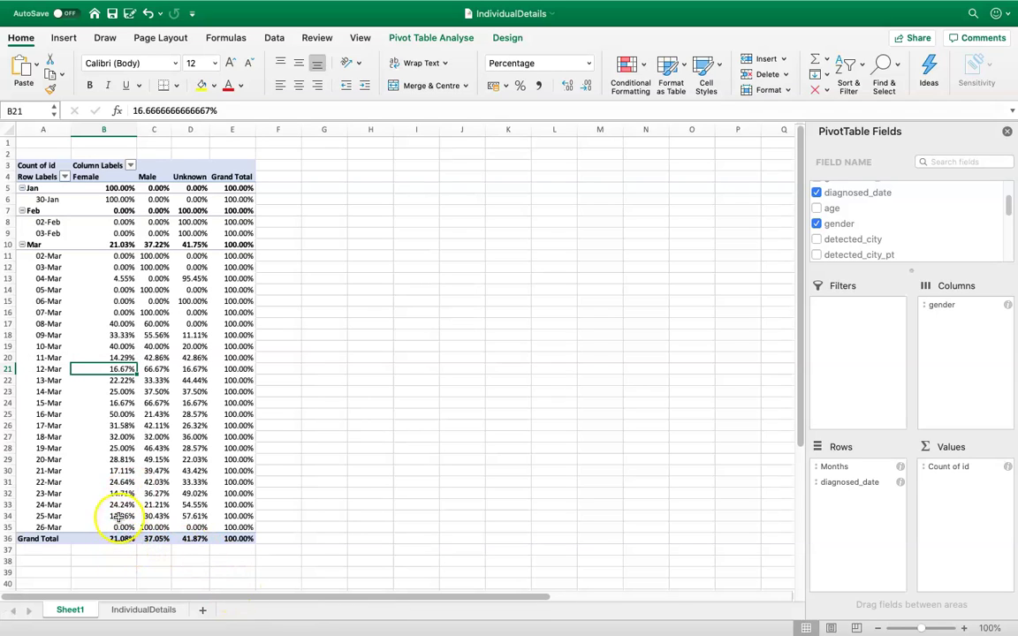
Step: Review the gender percentages across the 08-Mar and 10-Mar rows and the Grand Total row
left_click_drag(114, 324, 243, 324)
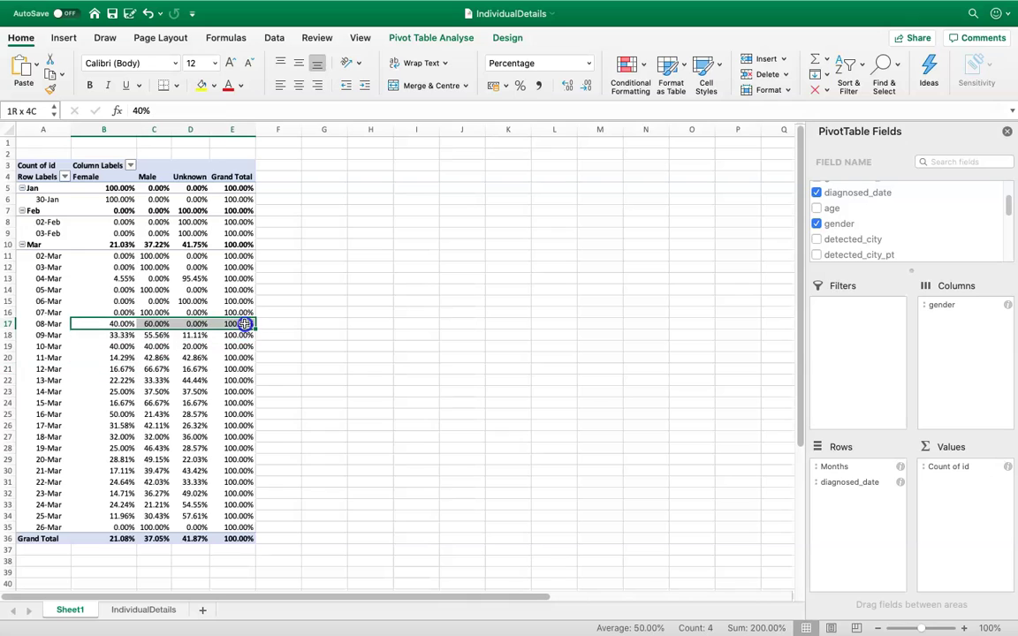
left_click(189, 346)
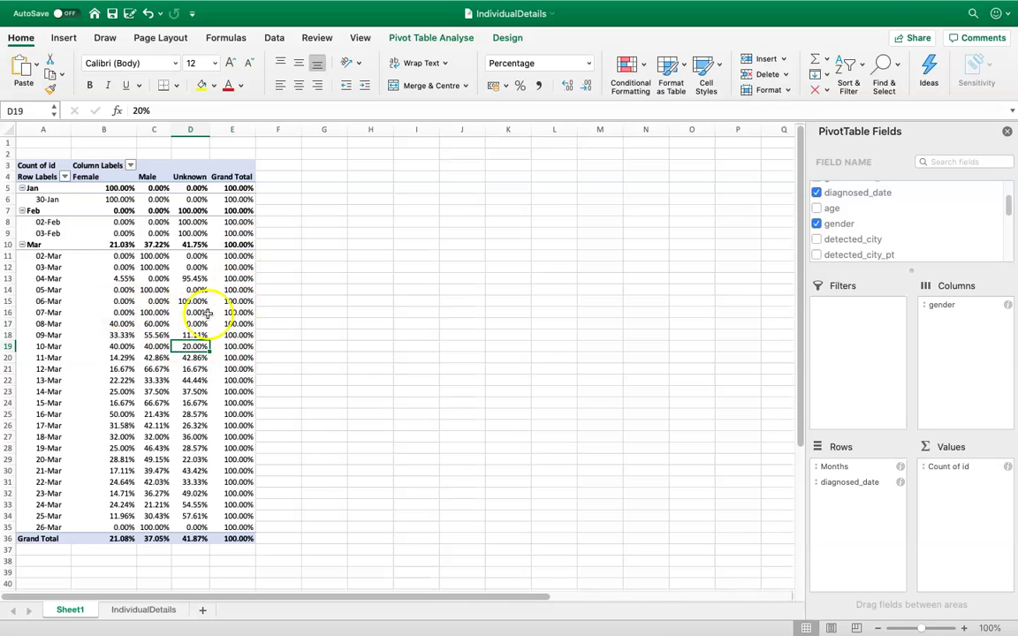
left_click_drag(120, 540, 231, 538)
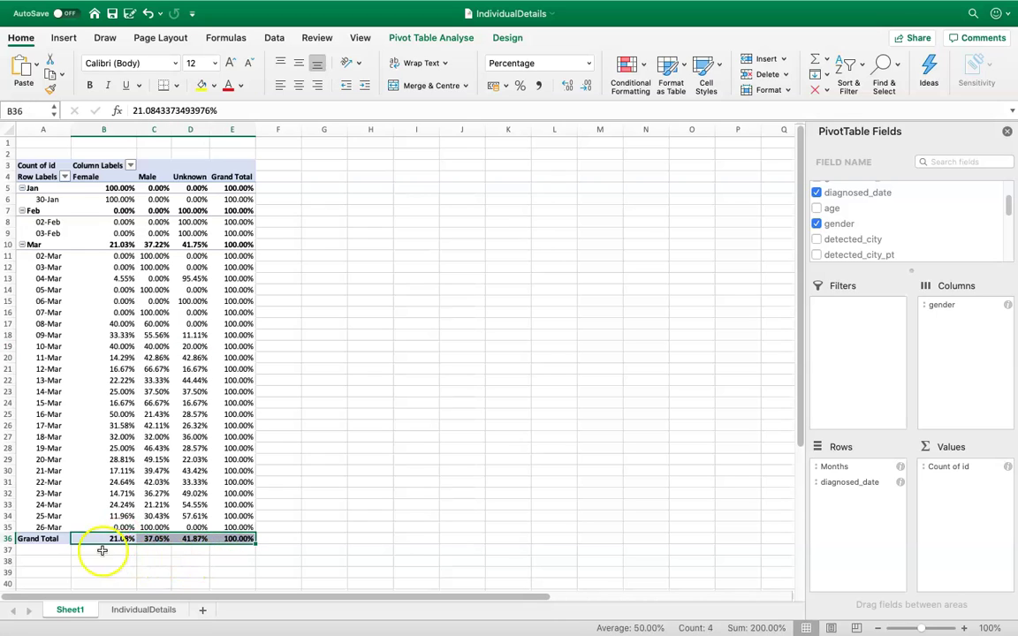
left_click(162, 551)
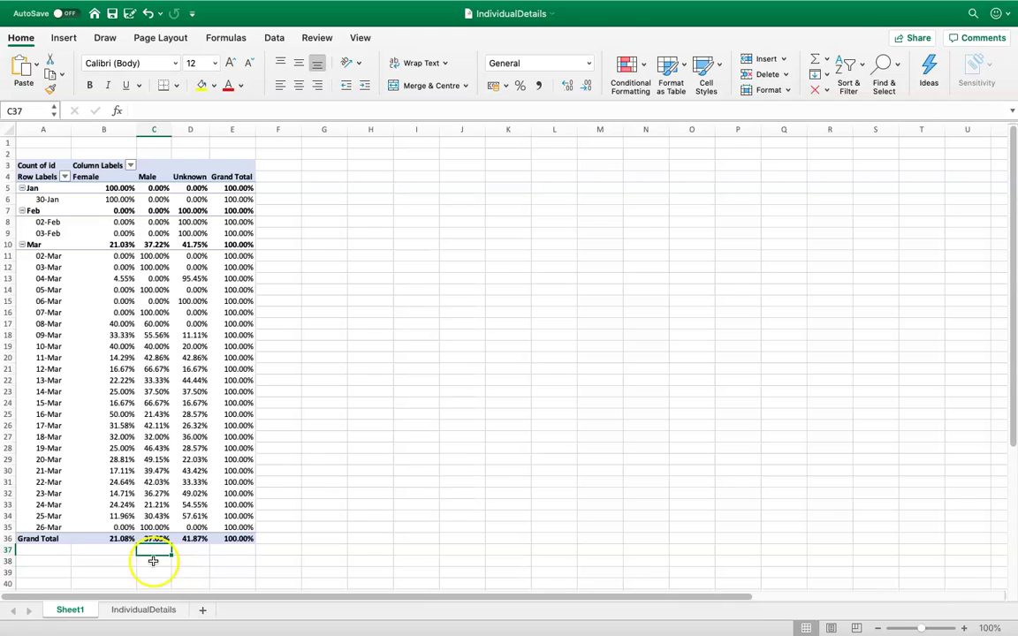
left_click(116, 540)
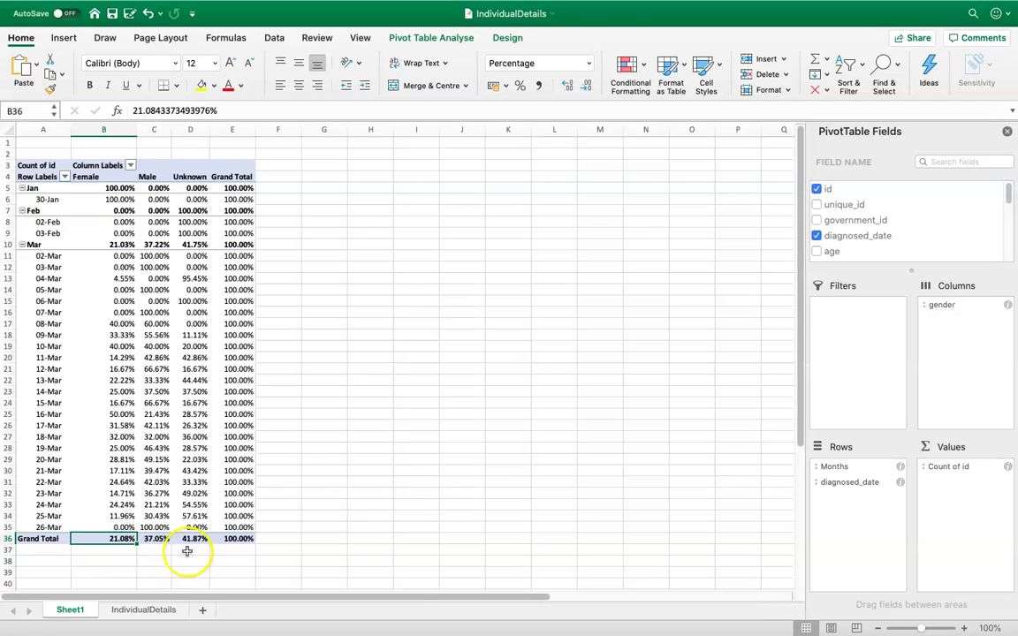
left_click(192, 540)
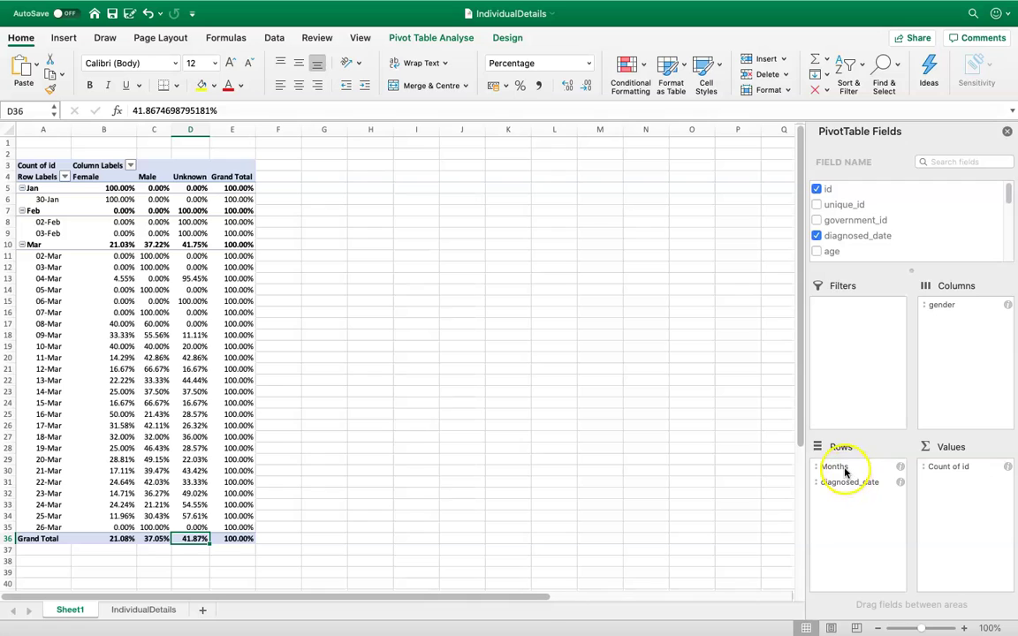
Step: Move Months from the pivot table's rows to its filters and group the diagnosed dates by days only, in 7-day intervals
left_click_drag(844, 471, 866, 390)
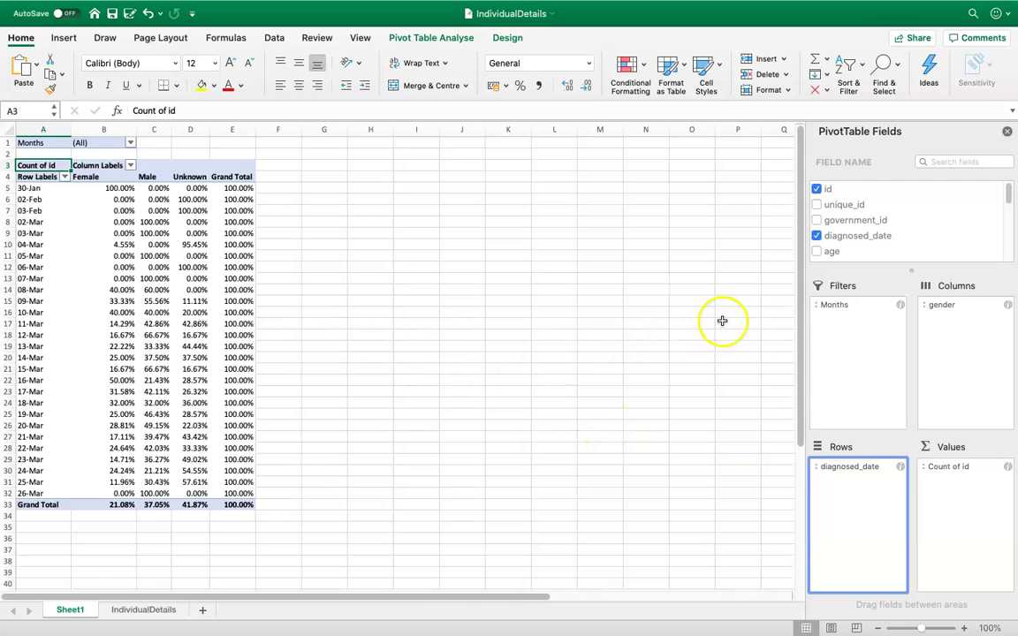
right_click(29, 211)
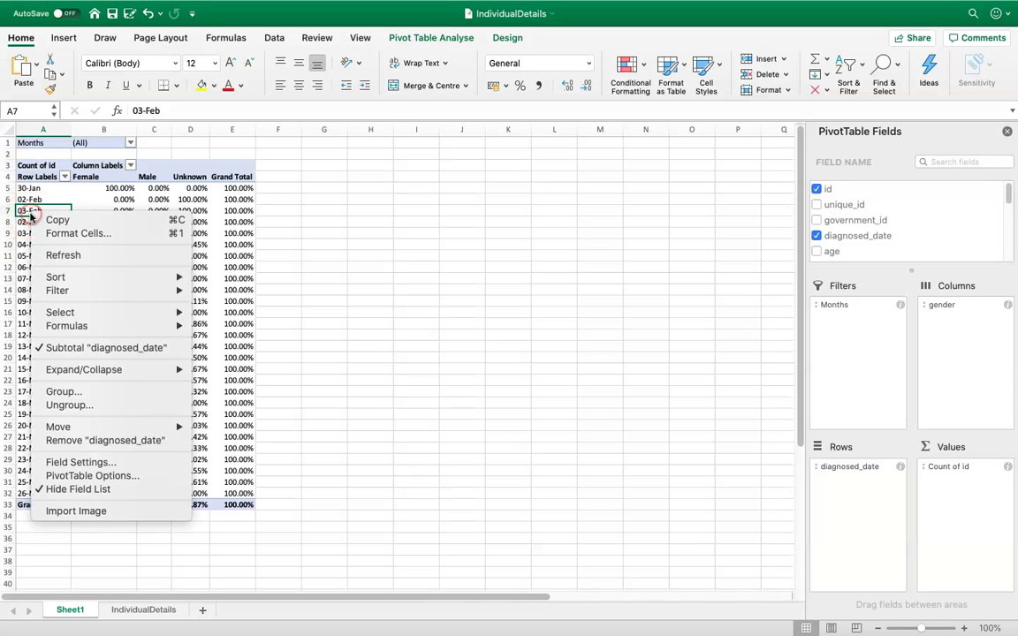
left_click(75, 393)
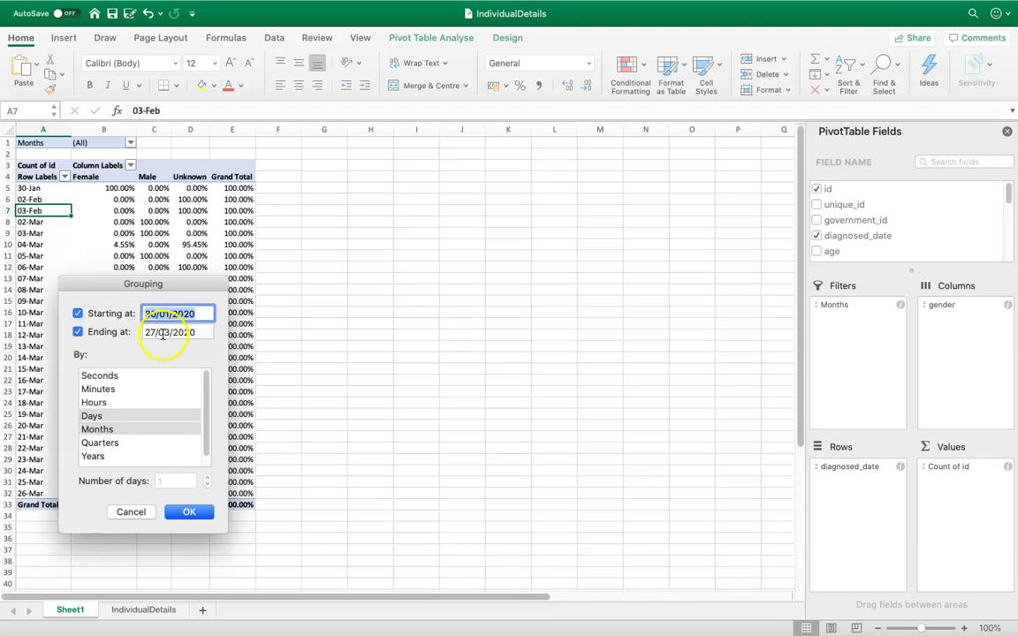
left_click(98, 417)
left_click(102, 429)
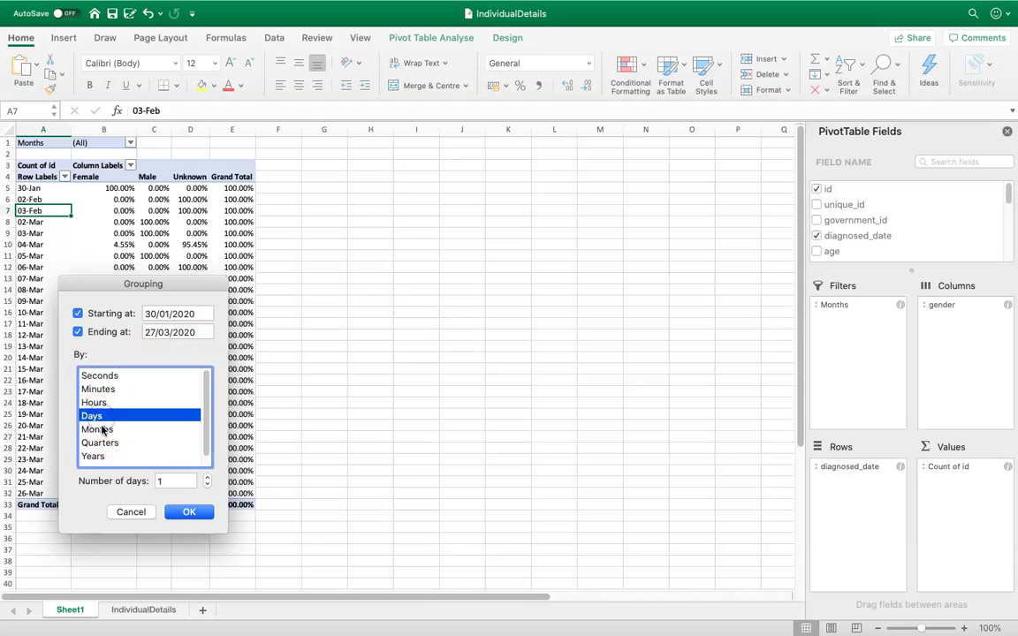
left_click(167, 481)
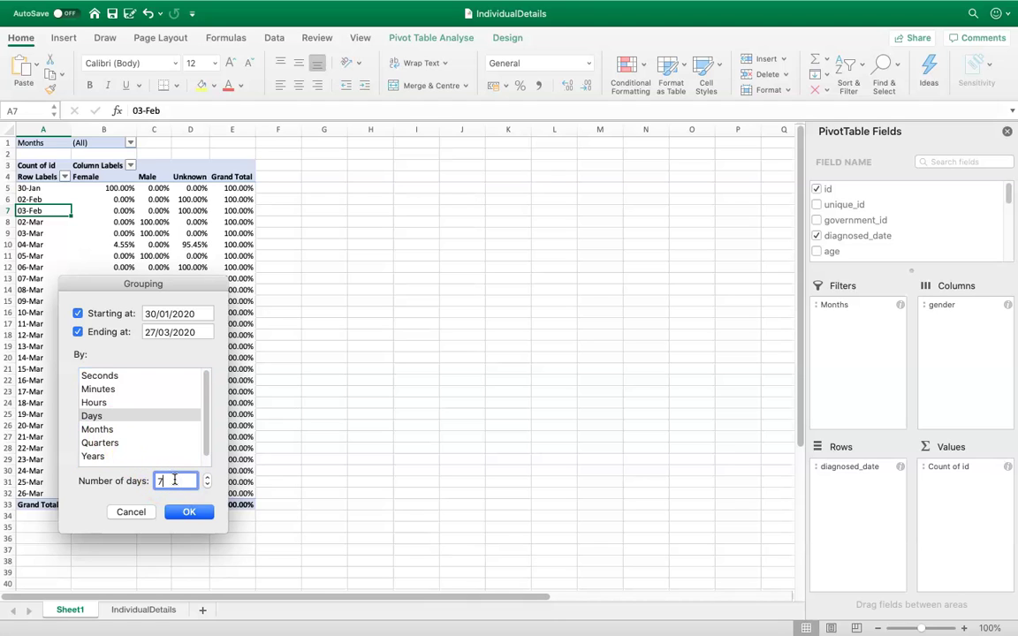
type("7")
left_click(199, 519)
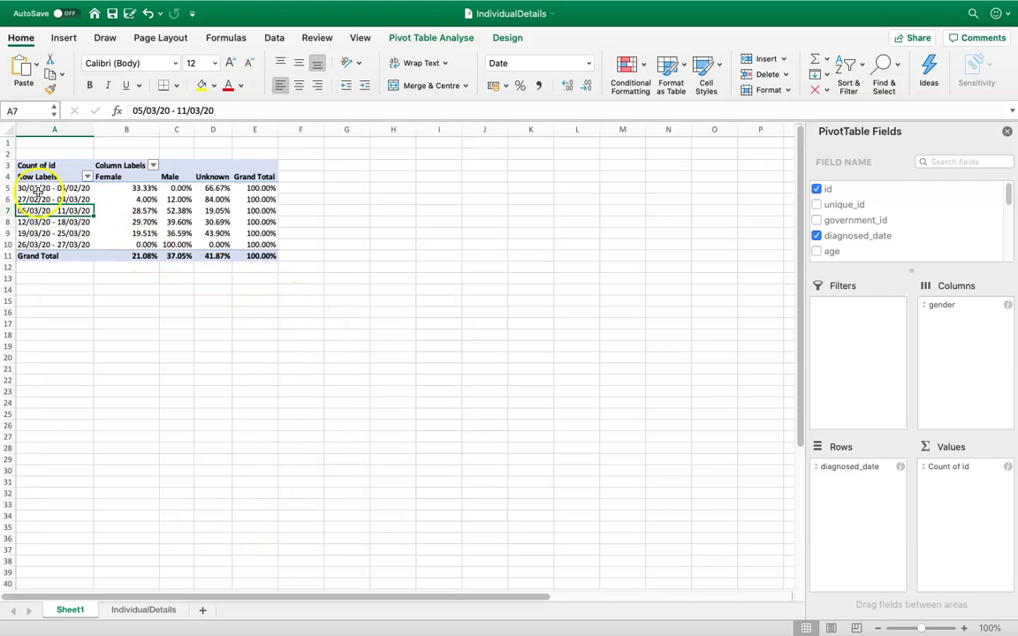
Step: Show the Count of id values as plain counts with No Calculation
right_click(144, 201)
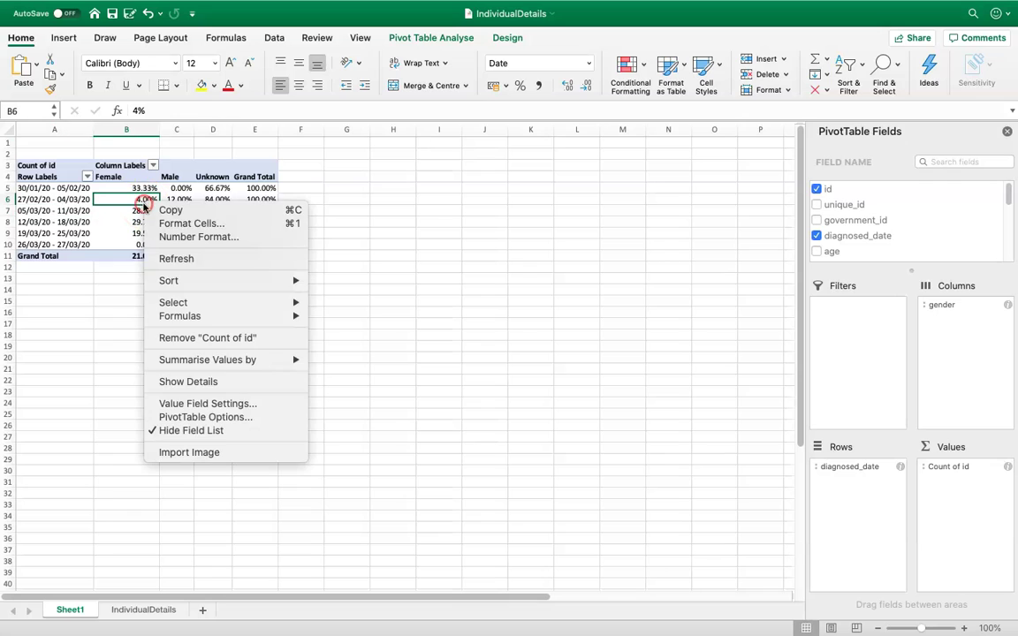
left_click(196, 404)
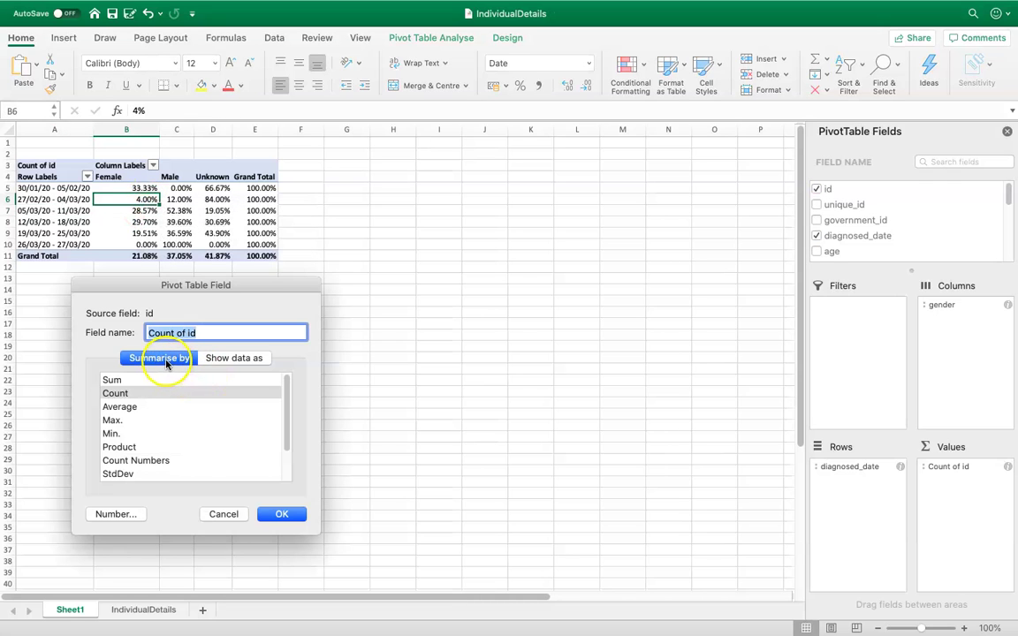
left_click(212, 358)
left_click(170, 385)
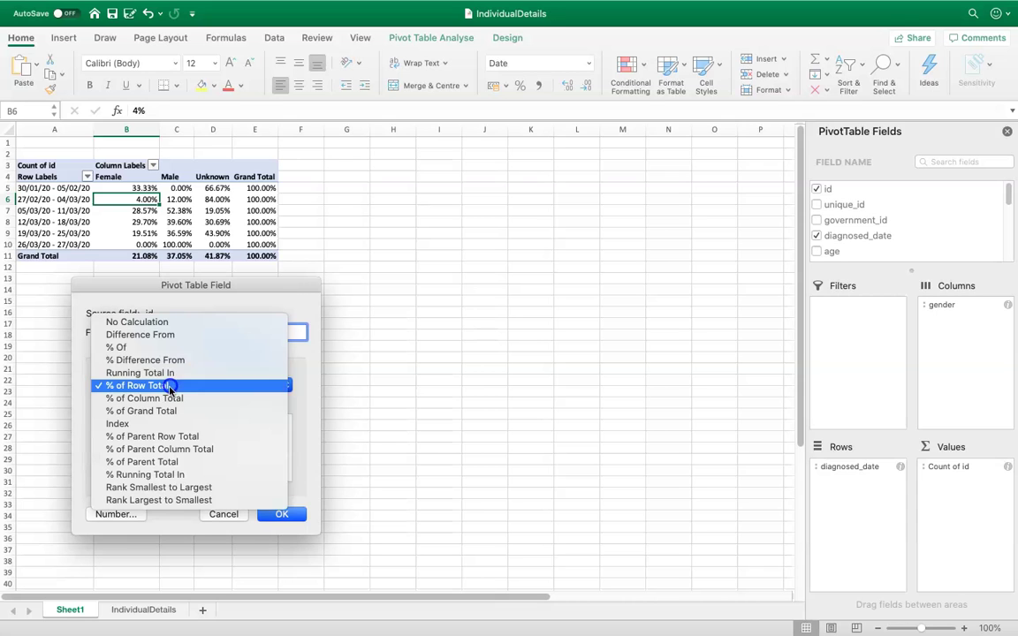
left_click(138, 321)
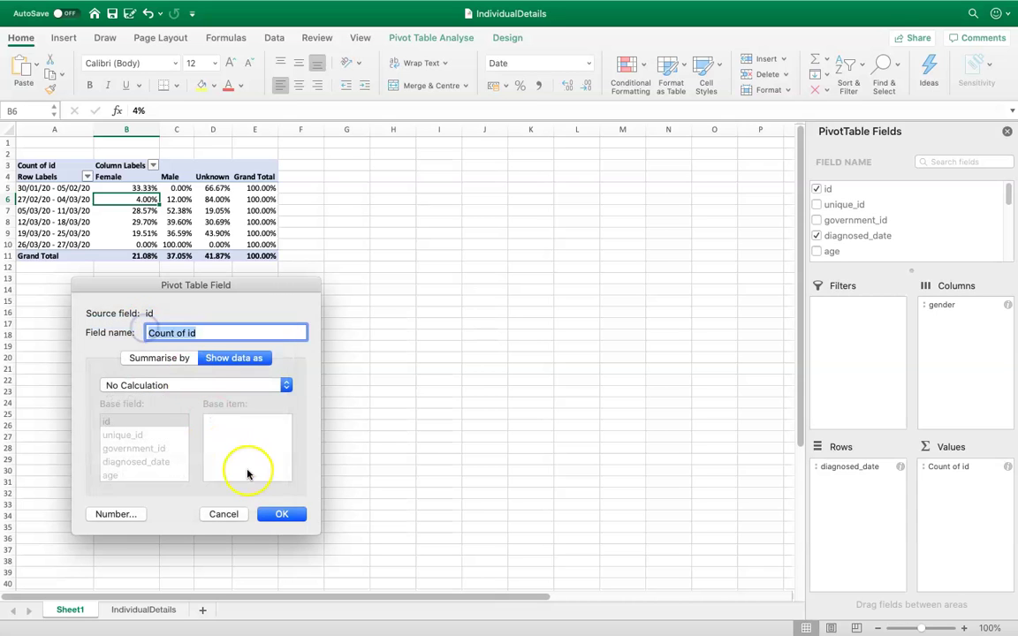
left_click(275, 512)
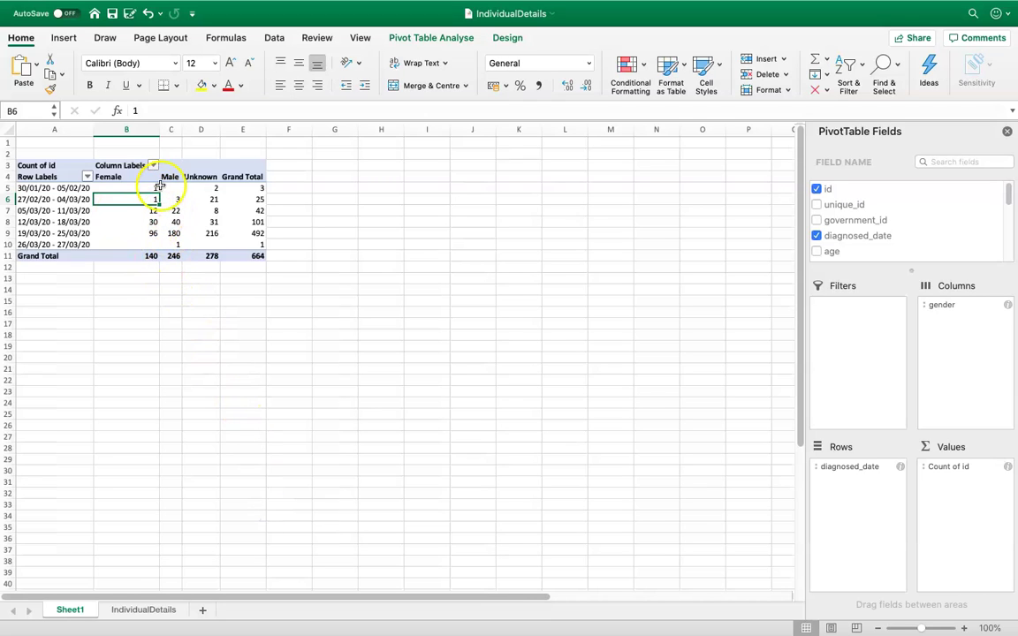
Step: Review the Grand Total counts for each weekly group from 30/01/20 through 25/03/20
left_click(263, 188)
left_click(262, 201)
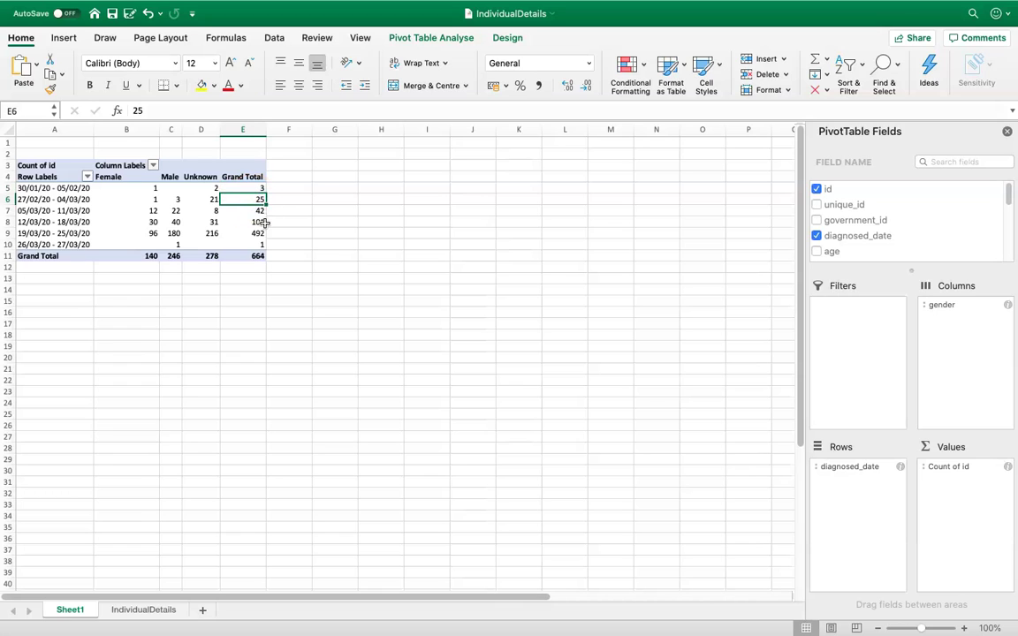
left_click(257, 211)
left_click(258, 223)
left_click(257, 235)
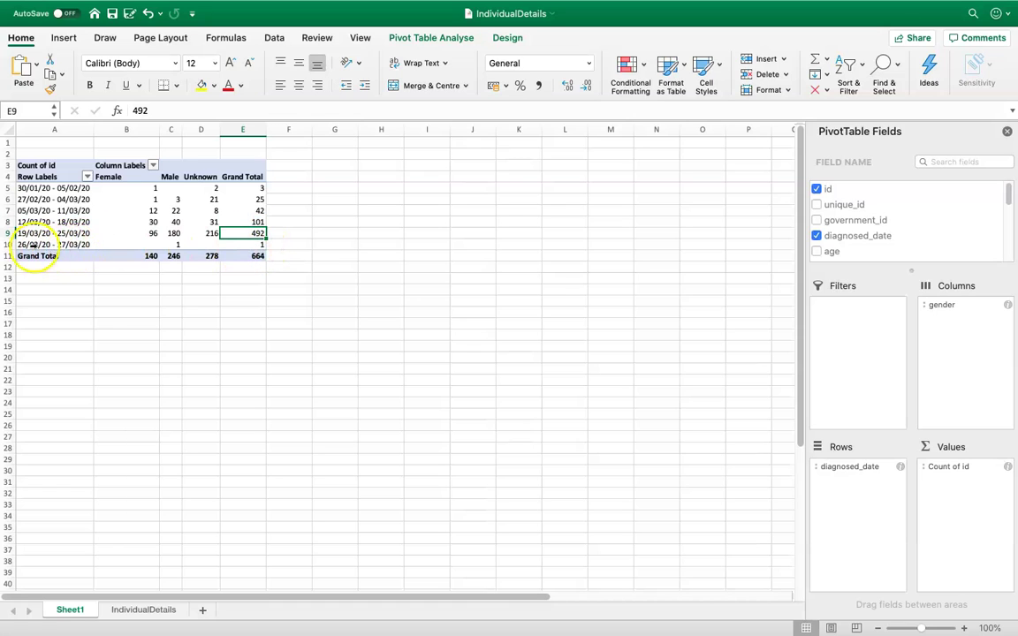
Step: Filter the diagnosed_date row labels to exclude the 26/03/20 - 27/03/20 and >27/03/20 groups
left_click(87, 176)
left_click_drag(256, 251, 262, 309)
left_click(125, 329)
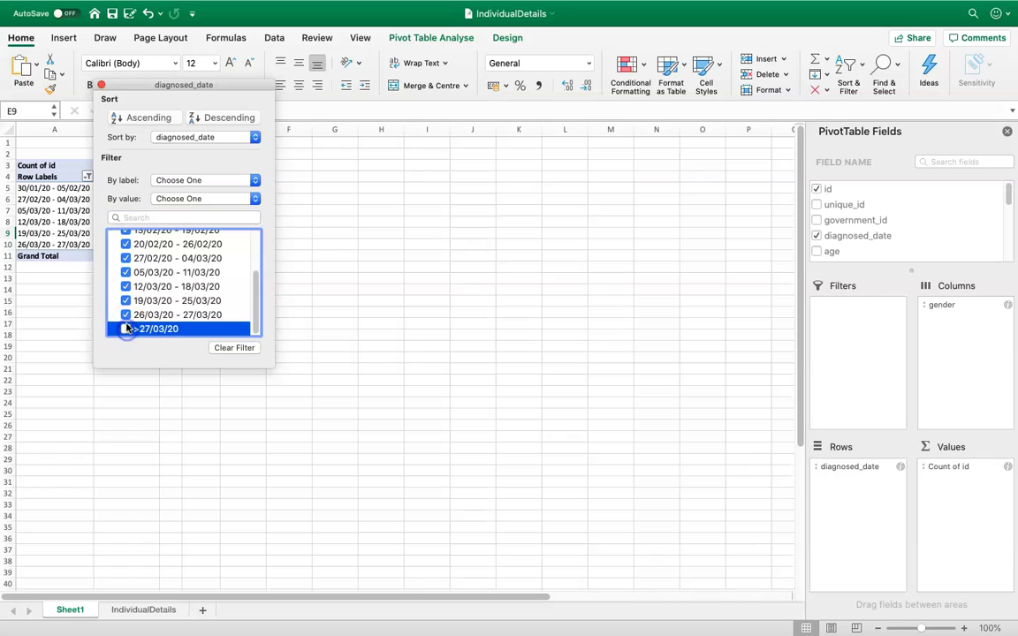
left_click(126, 316)
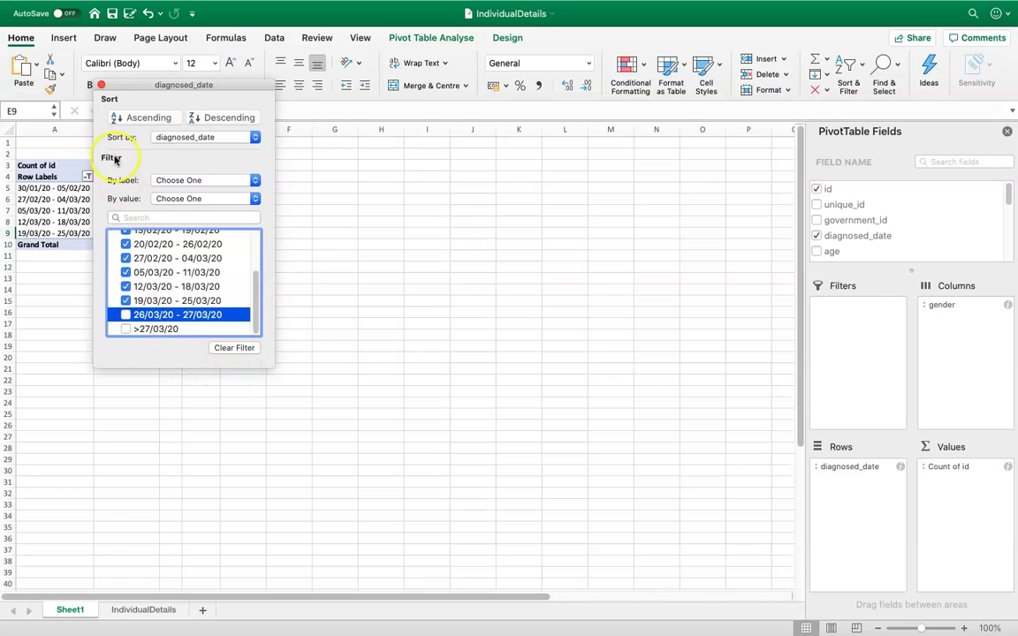
left_click(102, 86)
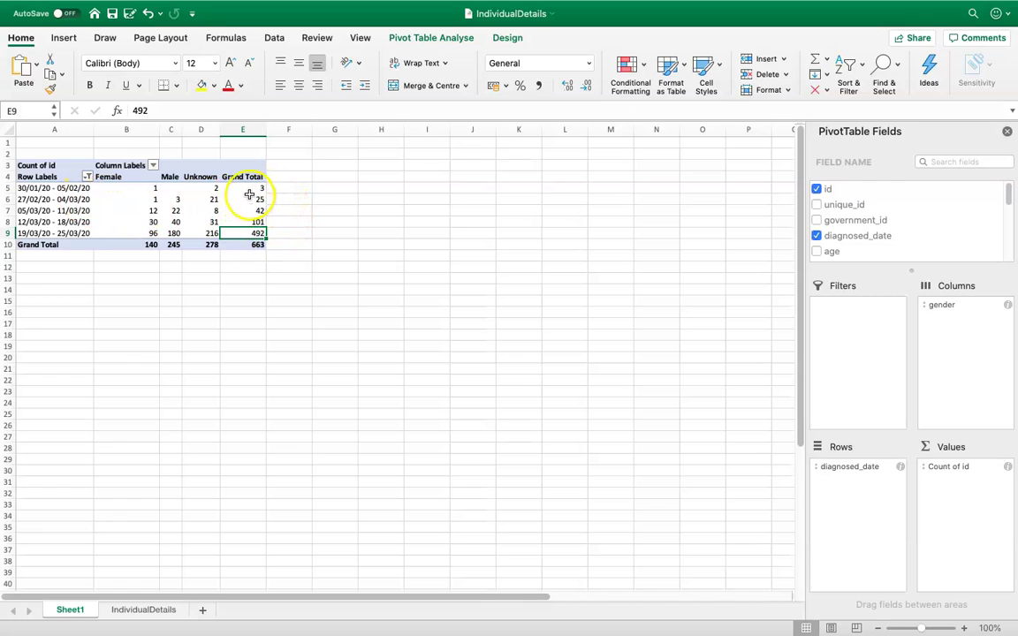
Step: Calculate the week-over-week growth of the Grand Total in cell F6 with the formula =(E6-E5)/E5
left_click_drag(250, 188, 252, 231)
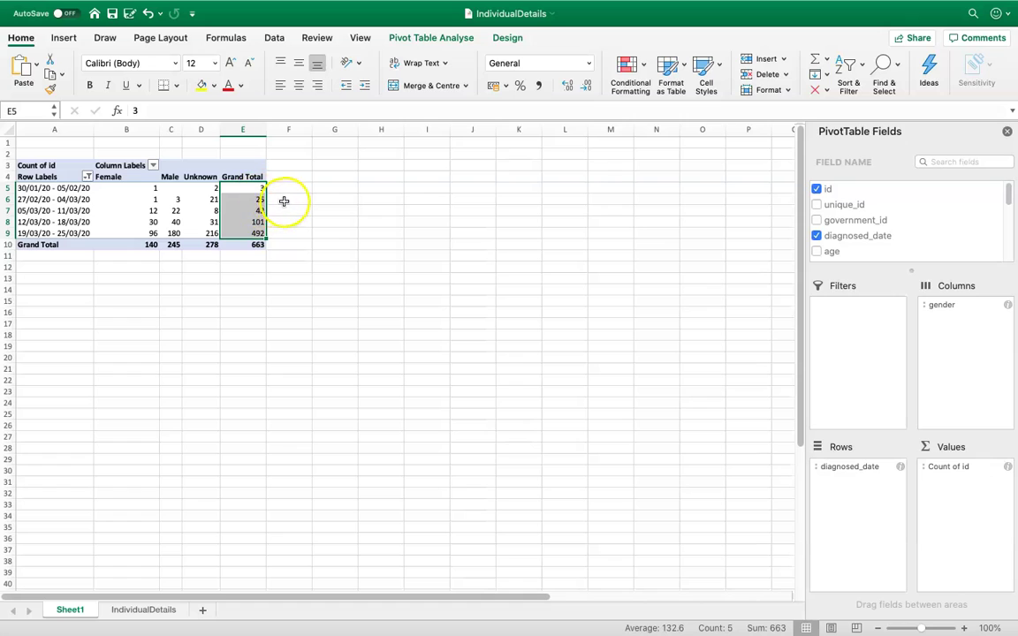
left_click(283, 201)
type("=(")
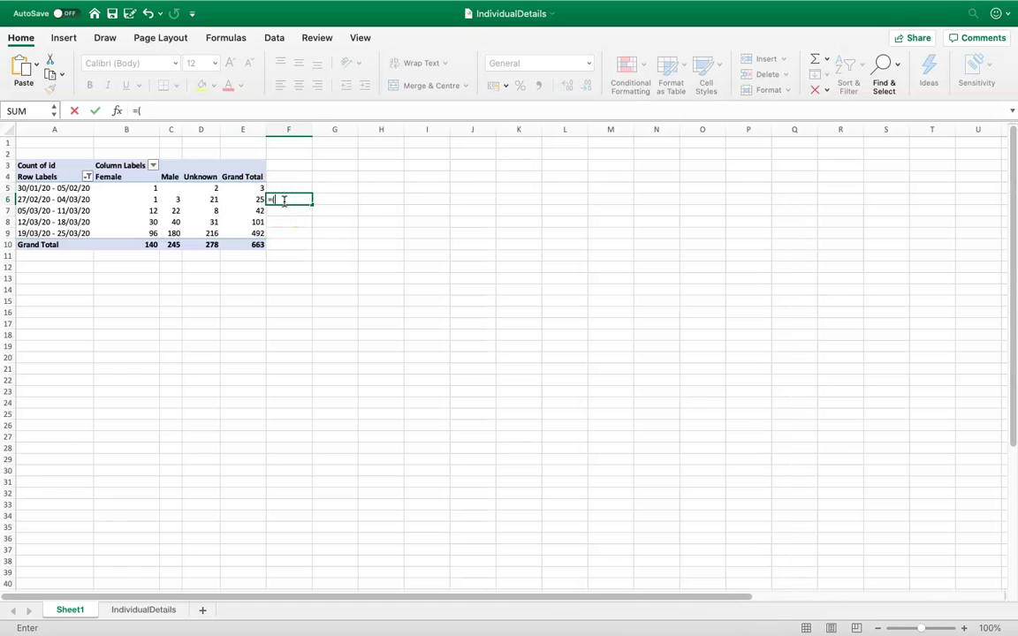
left_click(258, 200)
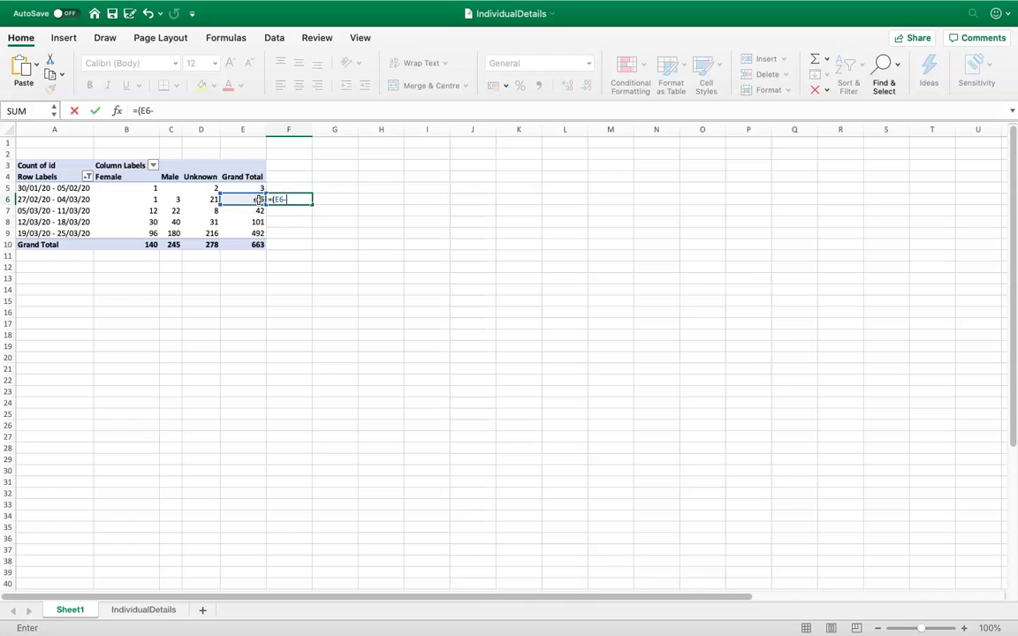
left_click(258, 188)
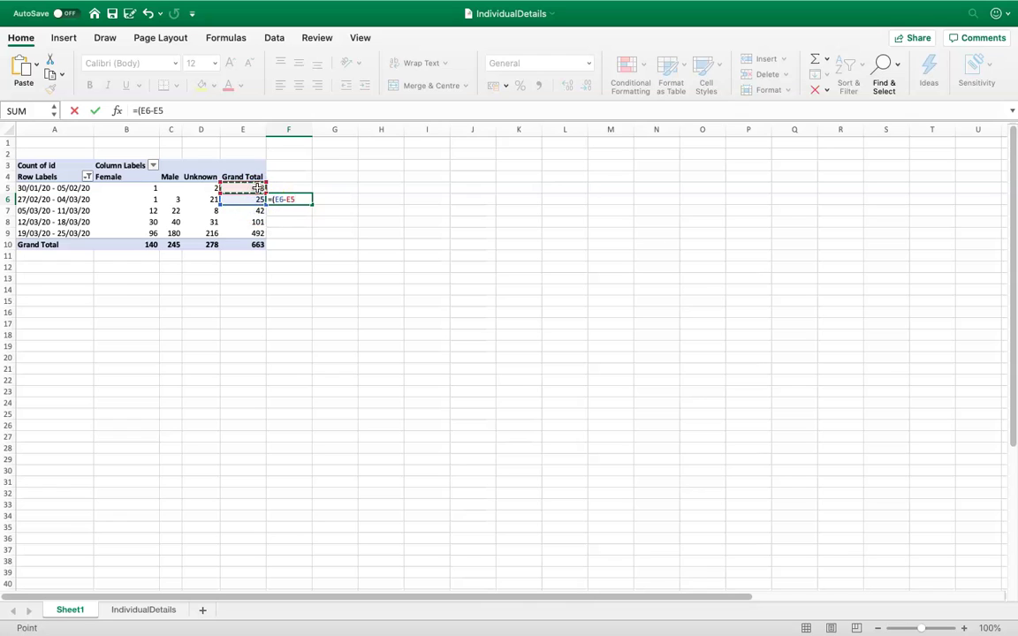
left_click(258, 188)
key("Return")
left_click(295, 200)
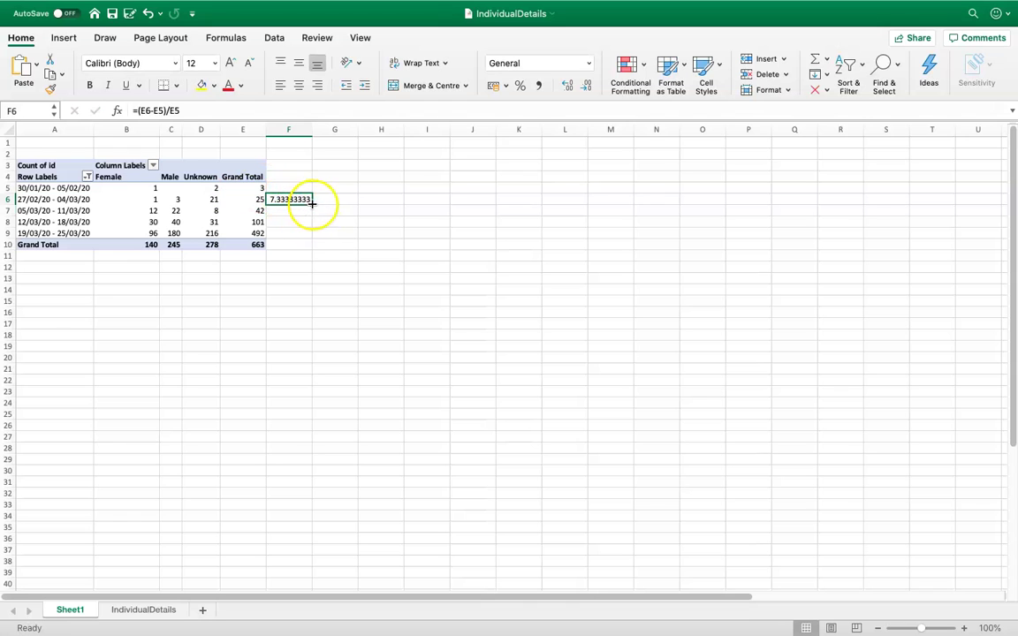
Step: Fill the growth formula from F6 down to F9 and format the cells as percentages
left_click_drag(312, 203, 313, 205)
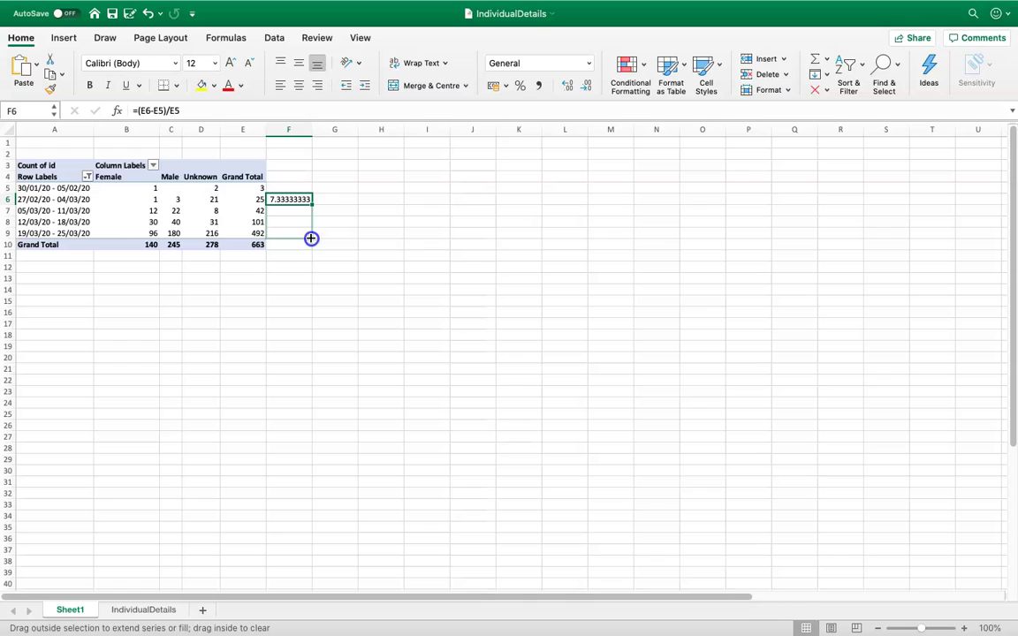
left_click_drag(311, 239, 312, 240)
left_click(519, 85)
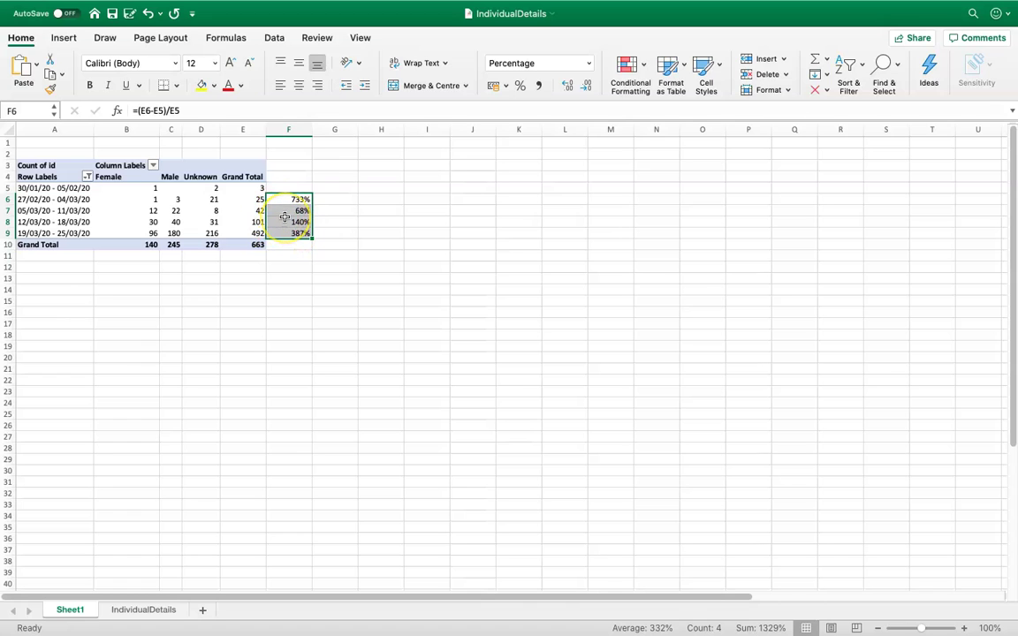
Step: Clear the growth percentages from cells F6:F9
key("Delete")
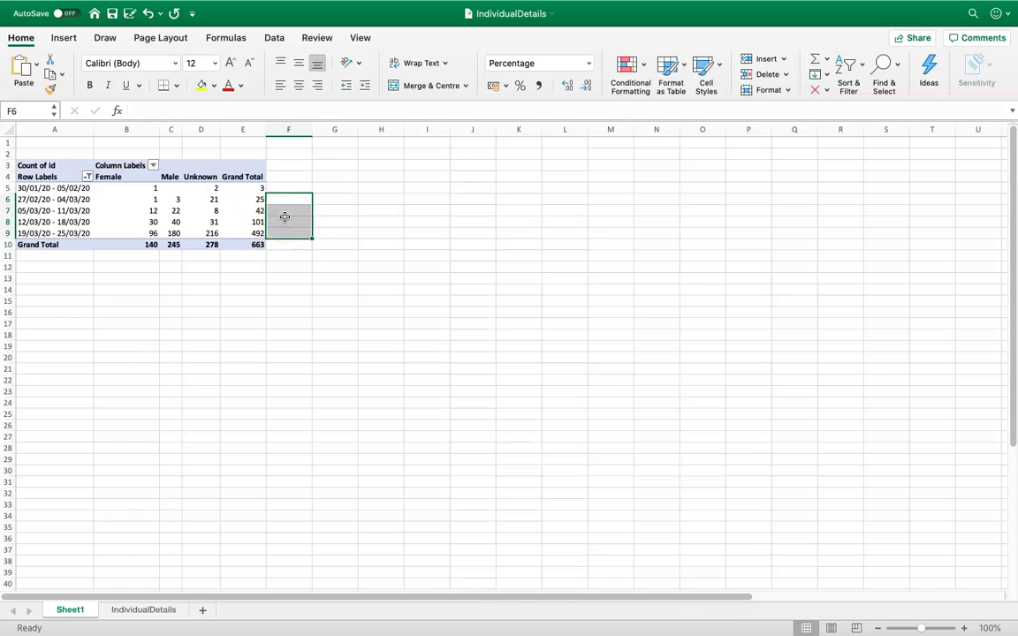
Step: Move diagnosed_date from the pivot table's rows to its filters and add age to the rows
left_click(200, 221)
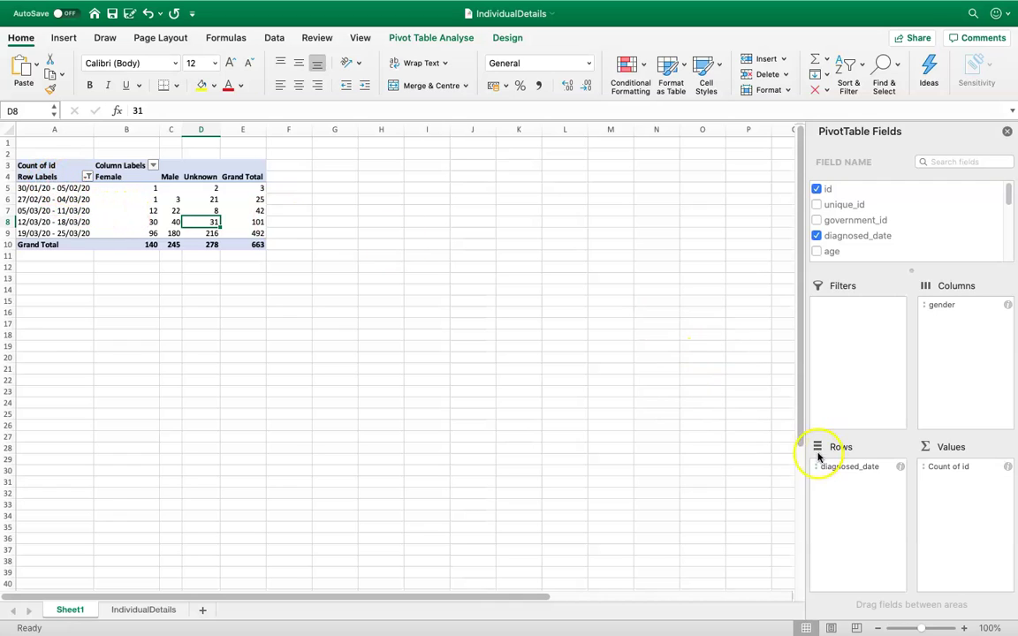
left_click_drag(834, 467, 846, 347)
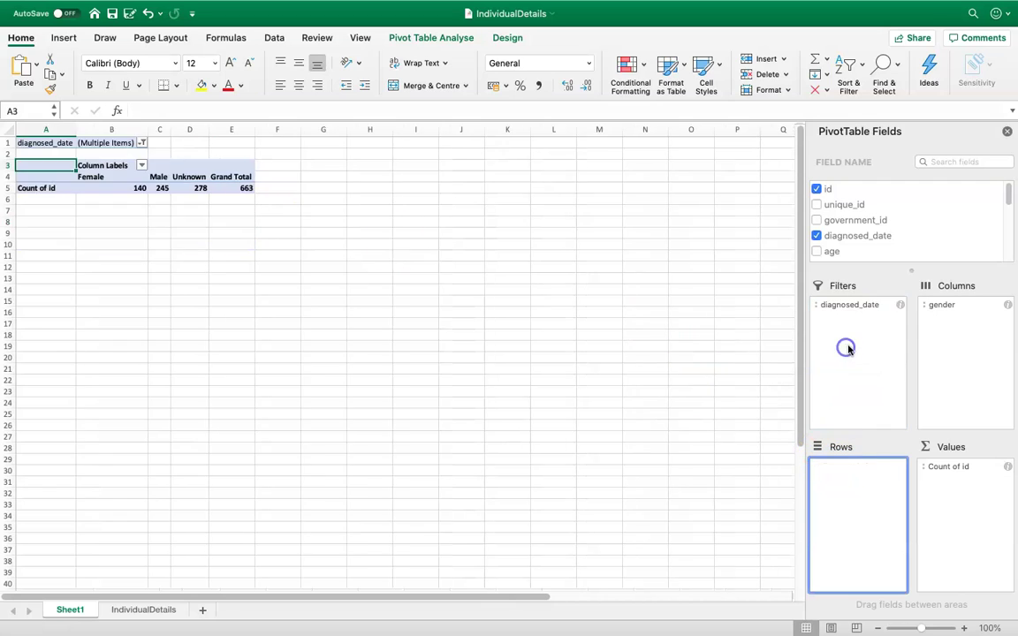
left_click_drag(837, 253, 883, 482)
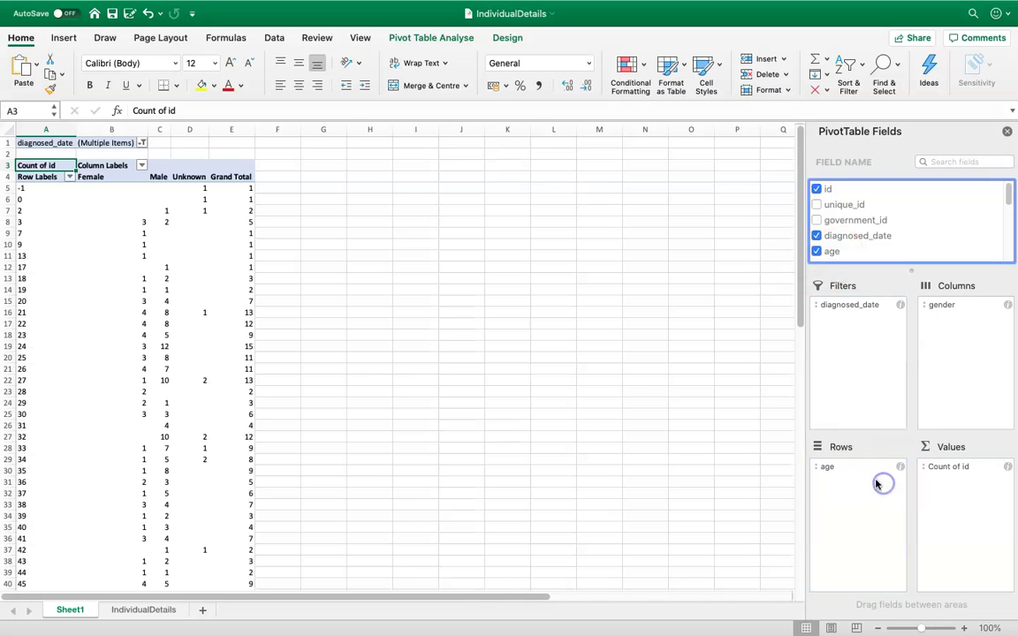
Step: Group the age row labels in intervals of 10, starting at -1 and ending at 96
right_click(27, 207)
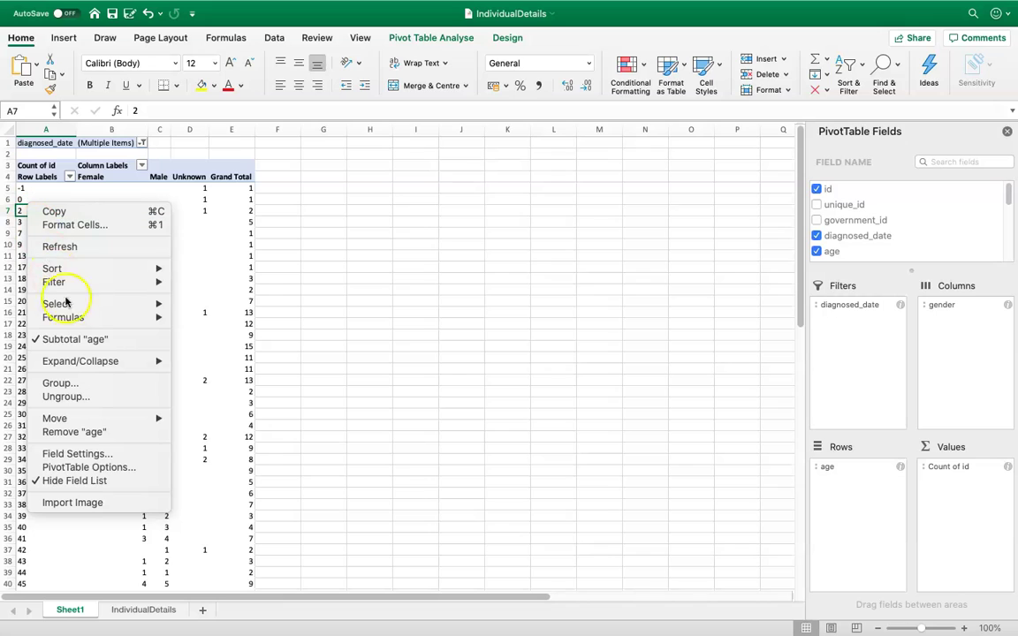
left_click(73, 382)
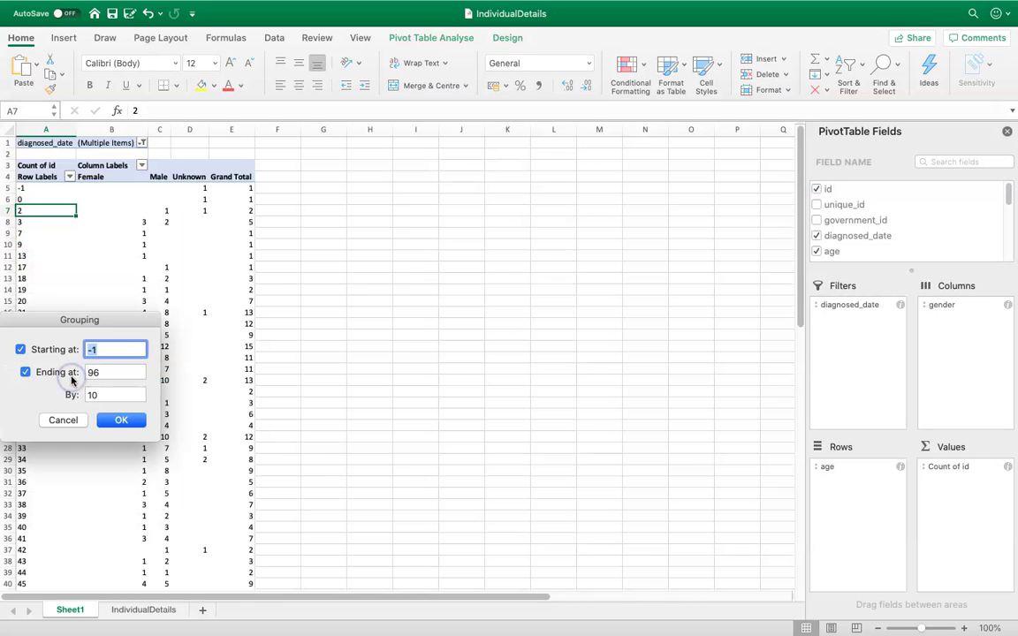
left_click(121, 422)
left_click(72, 256)
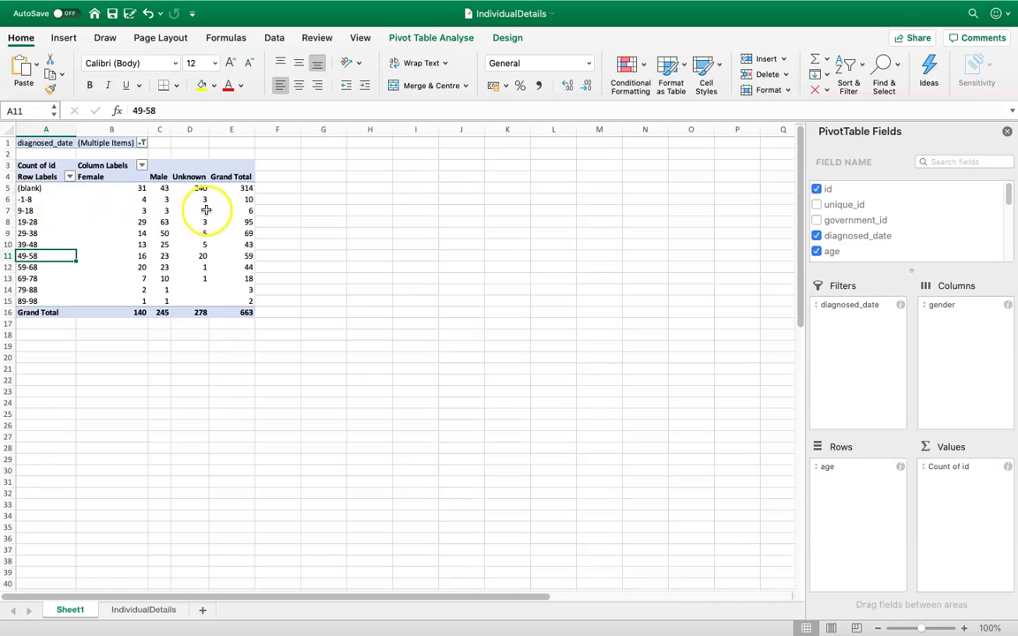
left_click(245, 200)
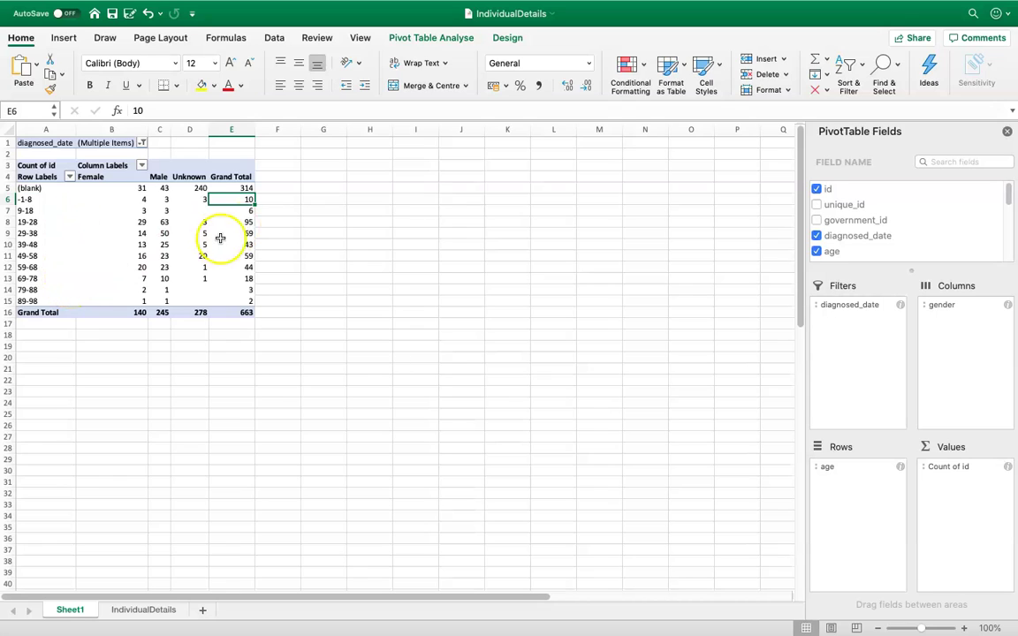
Step: Show the Count of id values as % of Column Total
right_click(250, 233)
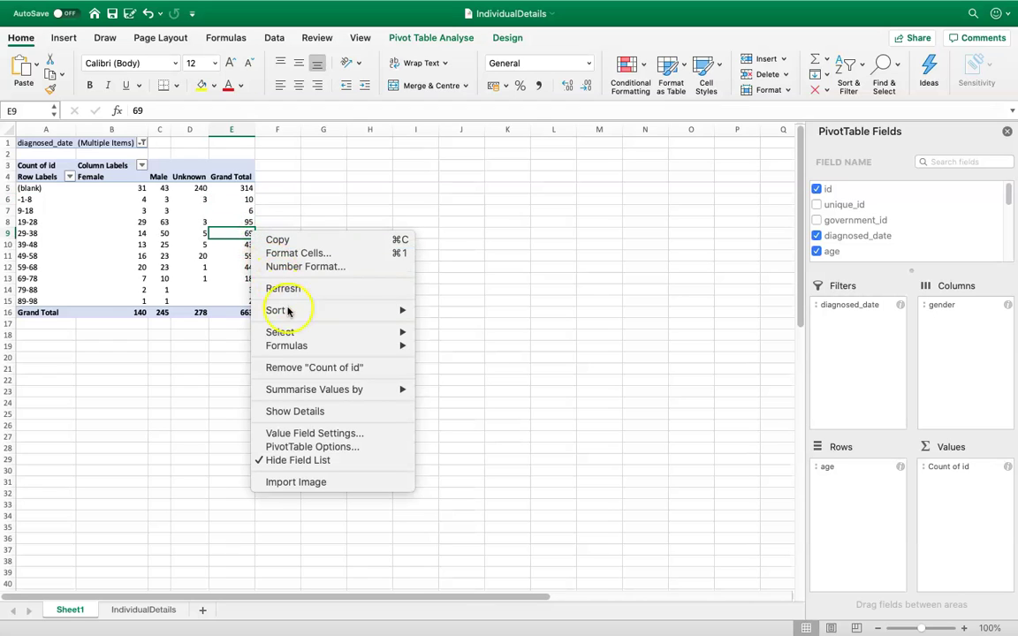
mouse_move(300, 389)
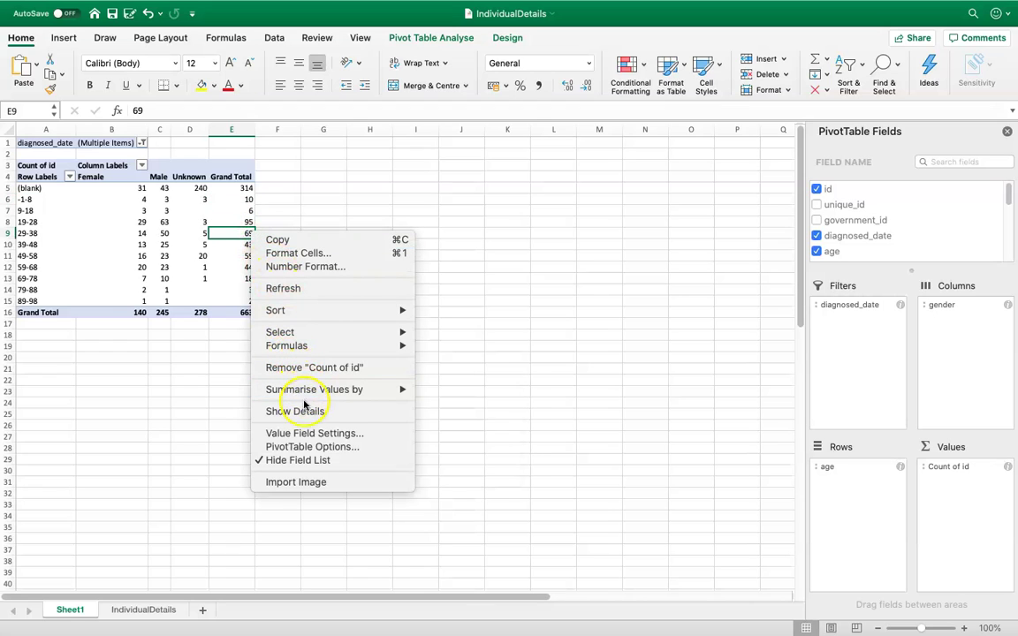
left_click(305, 432)
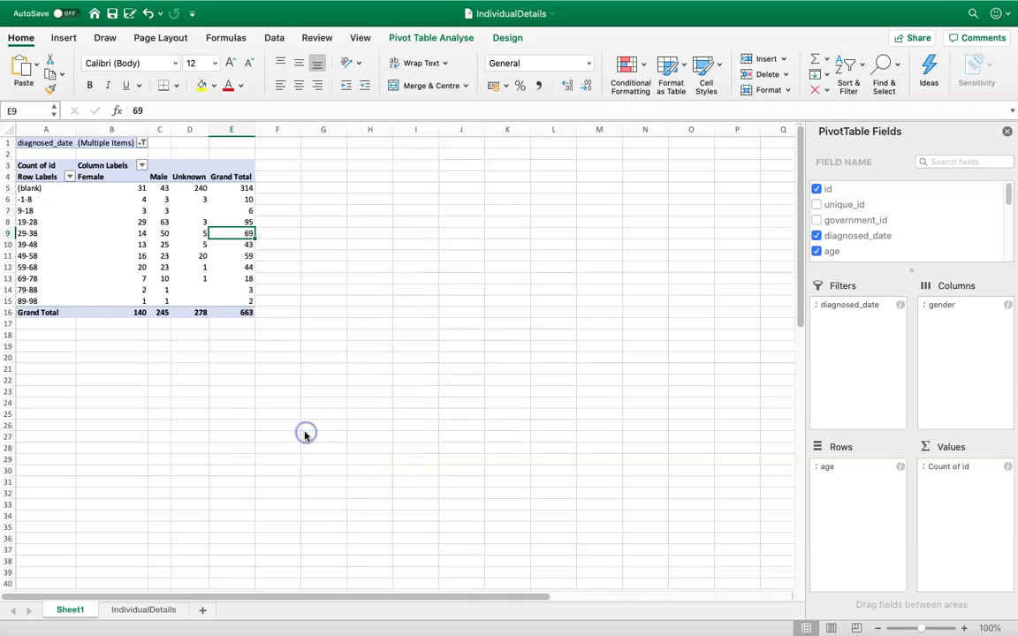
left_click(330, 386)
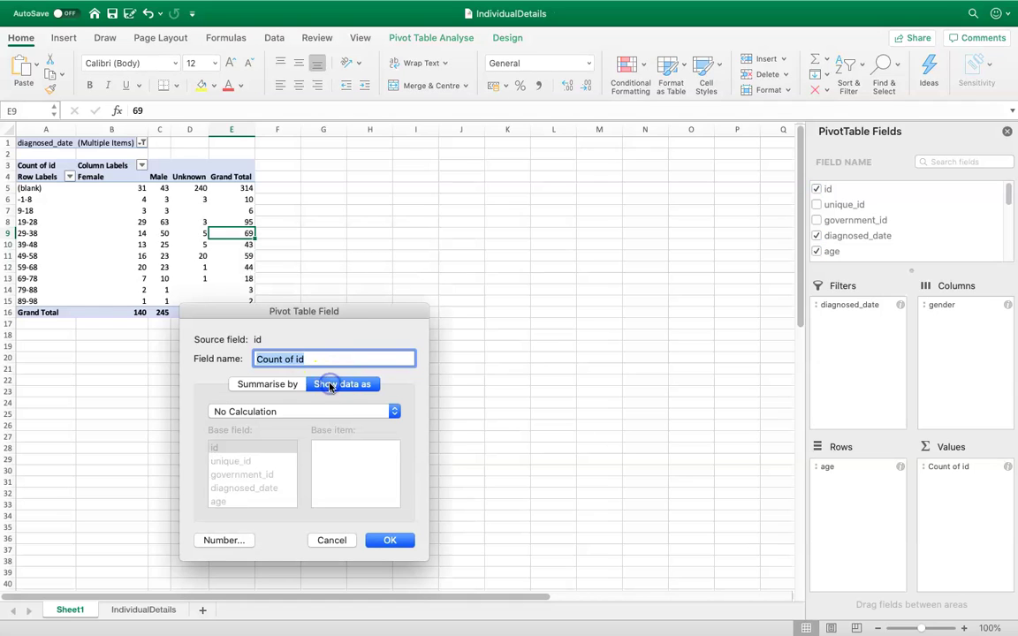
left_click(282, 415)
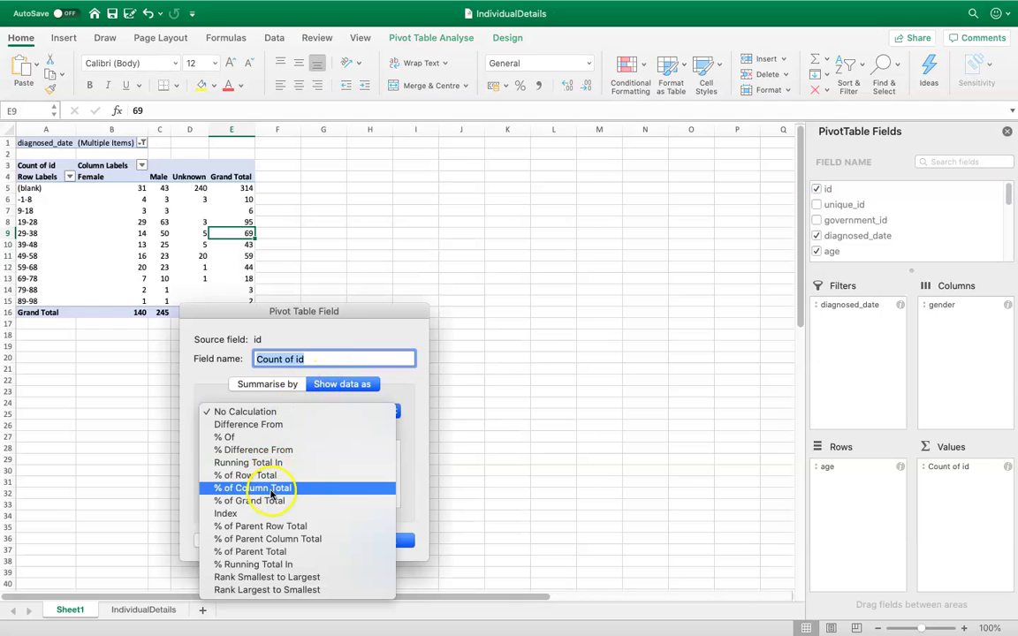
left_click(270, 488)
left_click(393, 542)
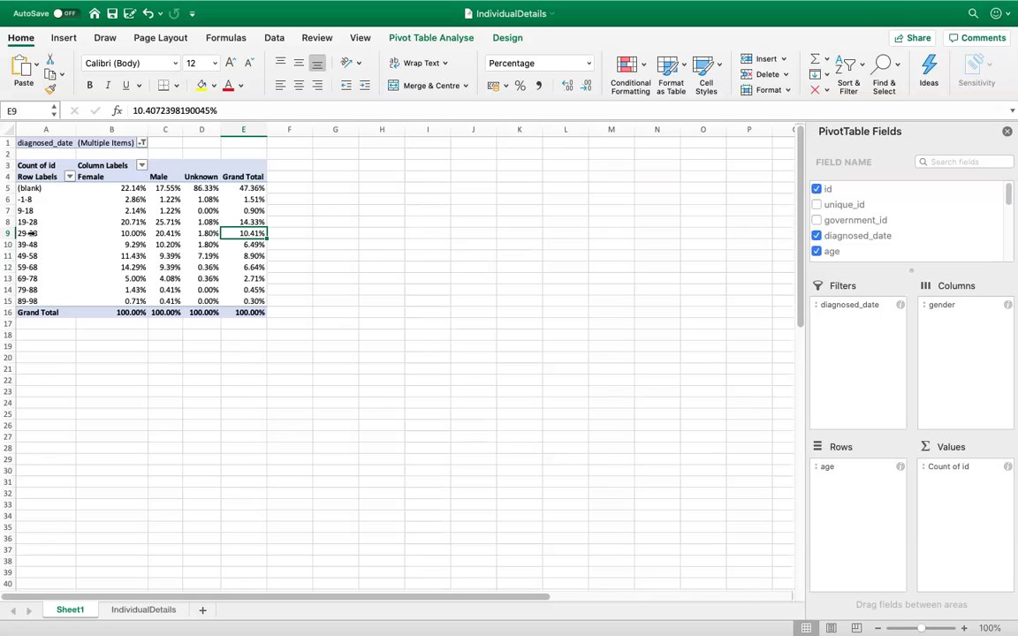
Step: Compare the gender percentages of the 19-28 and 29-38 age groups
left_click(32, 223)
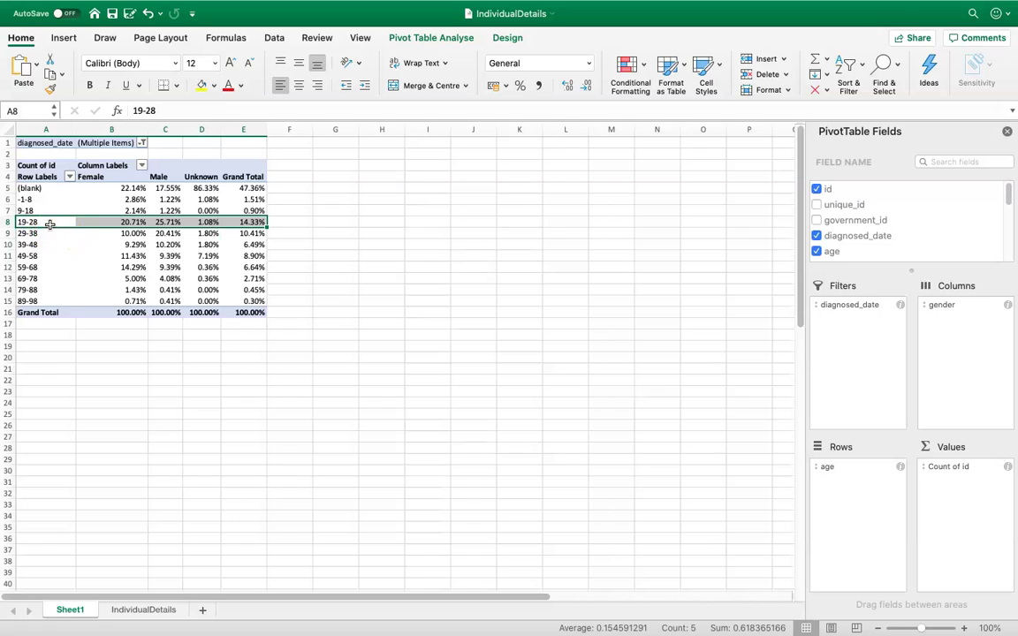
left_click(50, 222)
left_click(42, 235)
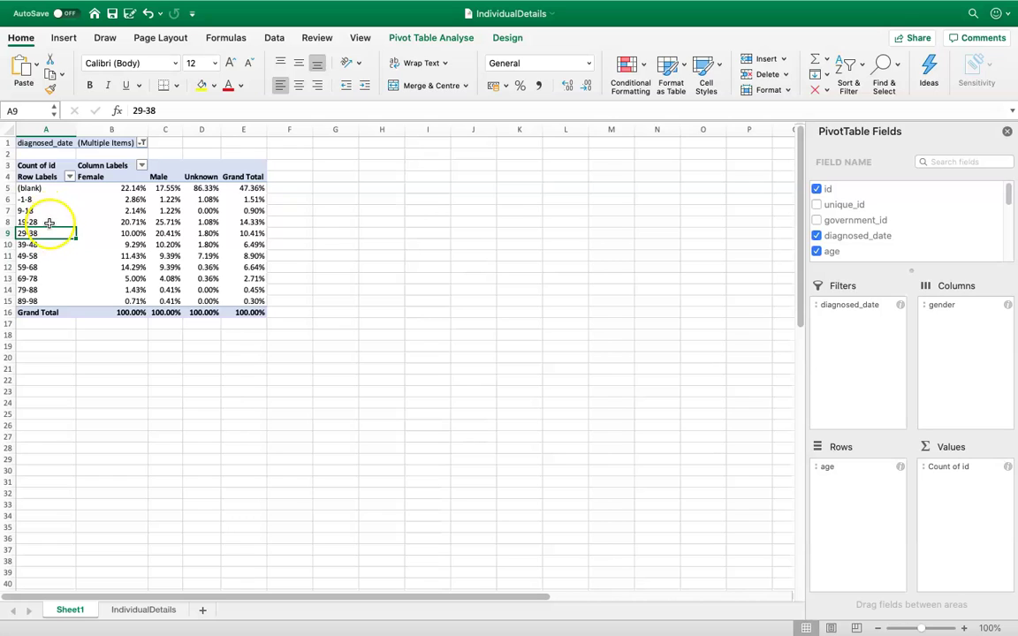
left_click(50, 221)
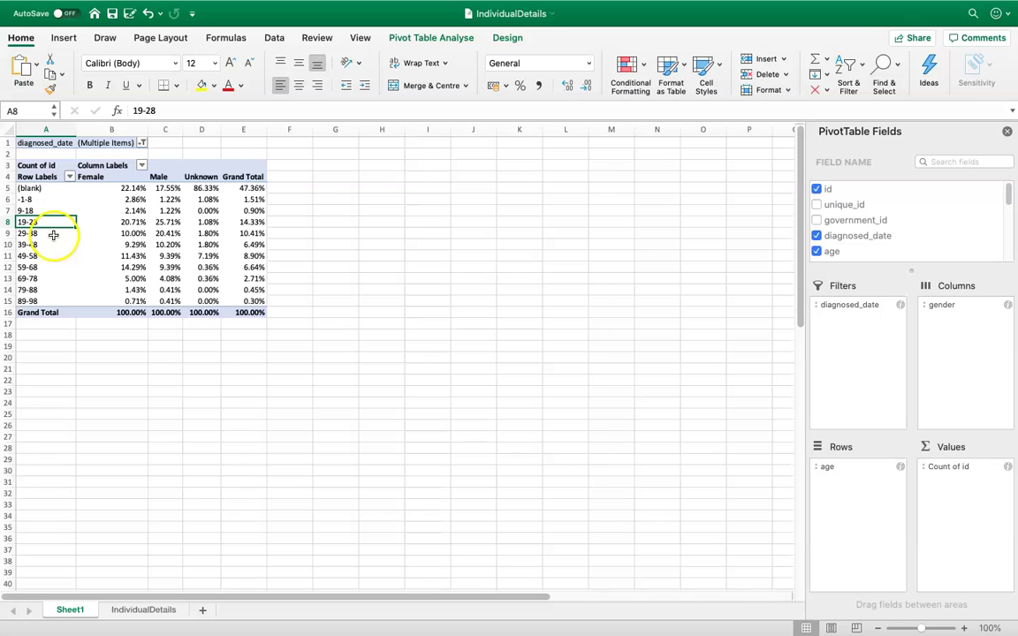
left_click(53, 234)
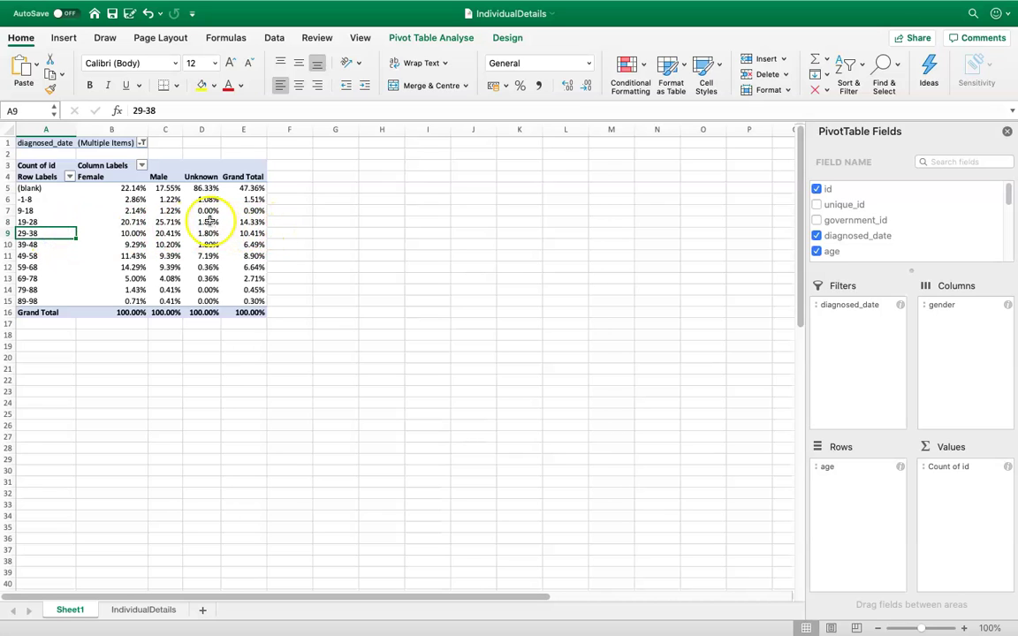
Step: Move age from the pivot table's rows and gender from its columns into the filters
left_click_drag(1008, 196, 1014, 240)
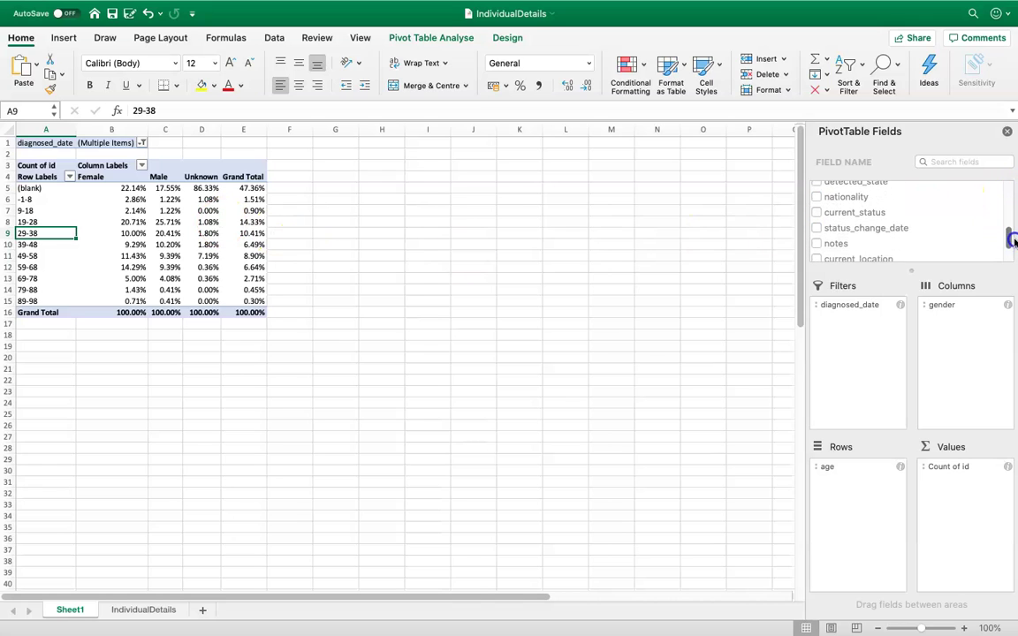
left_click_drag(825, 475, 836, 362)
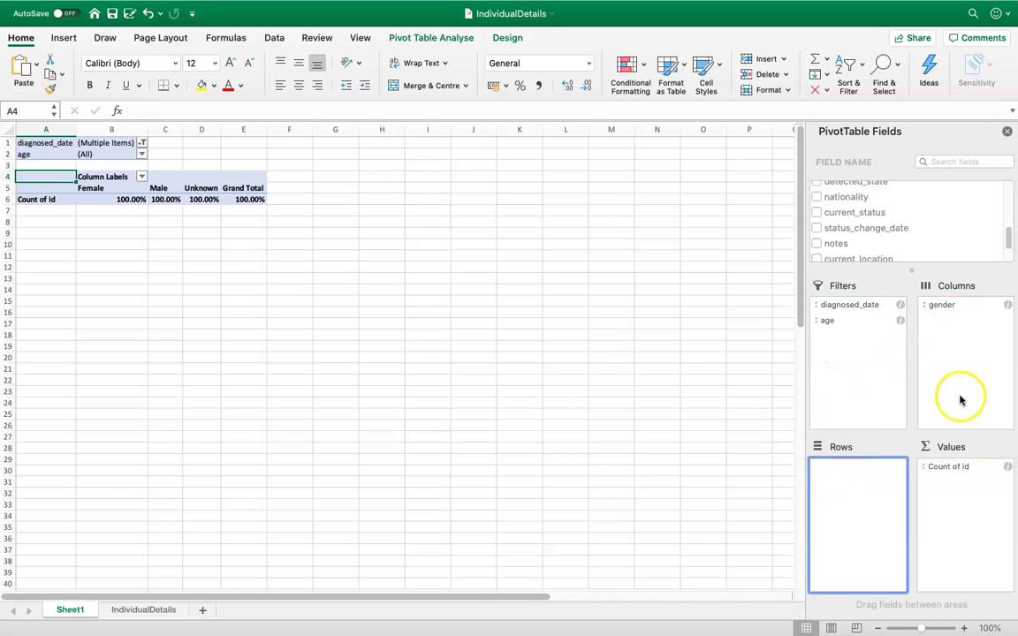
left_click_drag(942, 306, 859, 349)
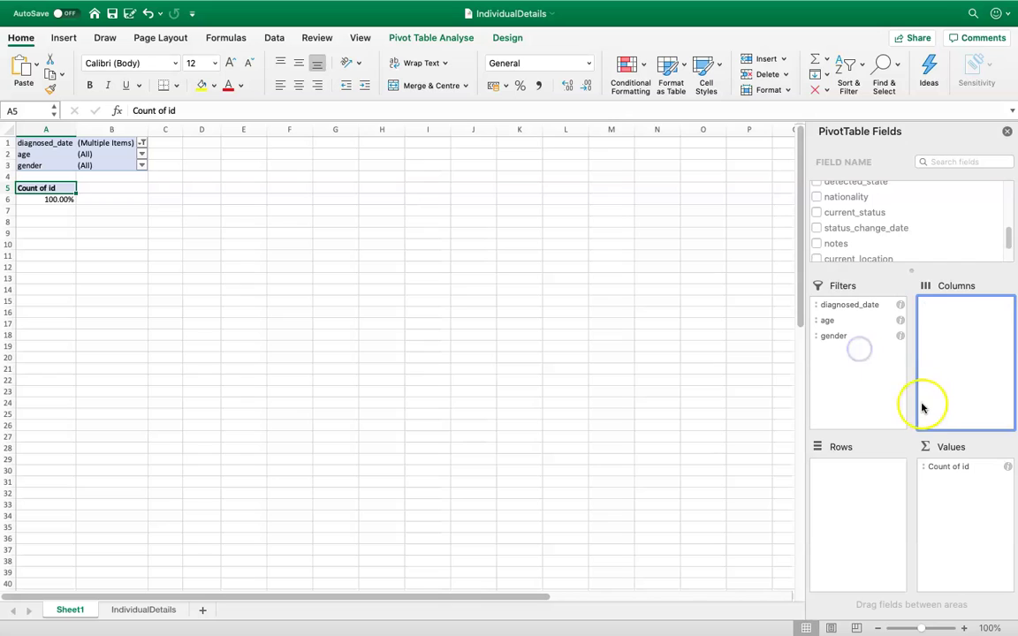
Step: Filter the pivot table's gender field to Male only, excluding Female and Unknown
left_click(142, 165)
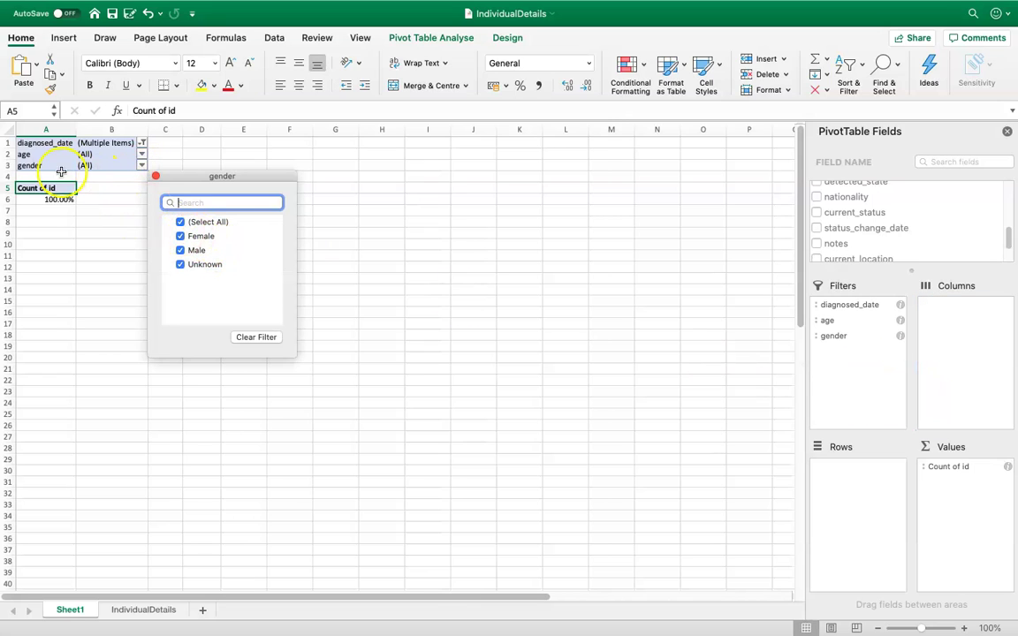
left_click(180, 236)
left_click(182, 265)
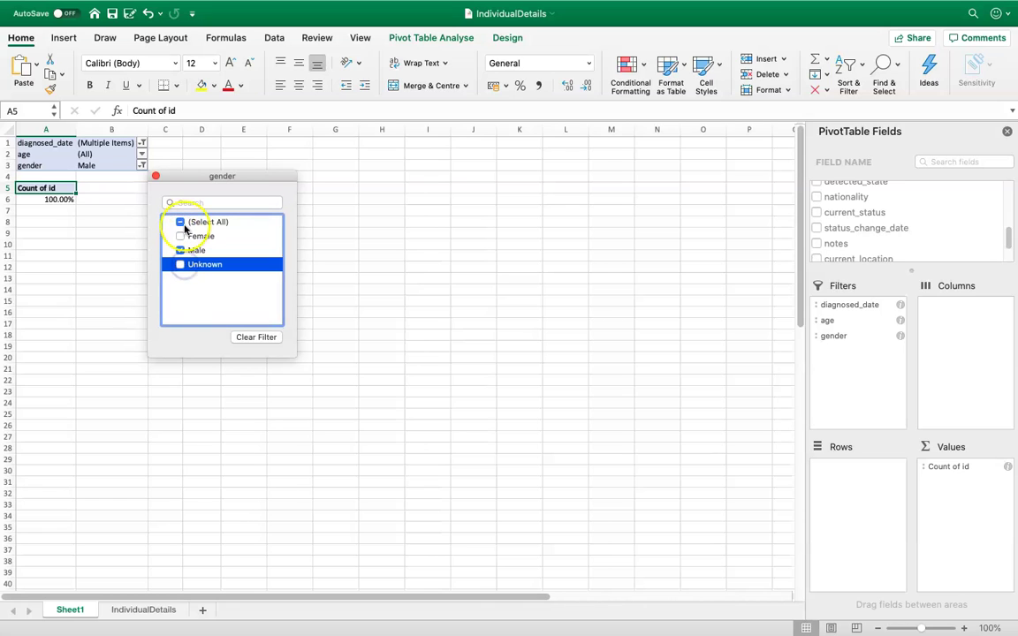
left_click(344, 342)
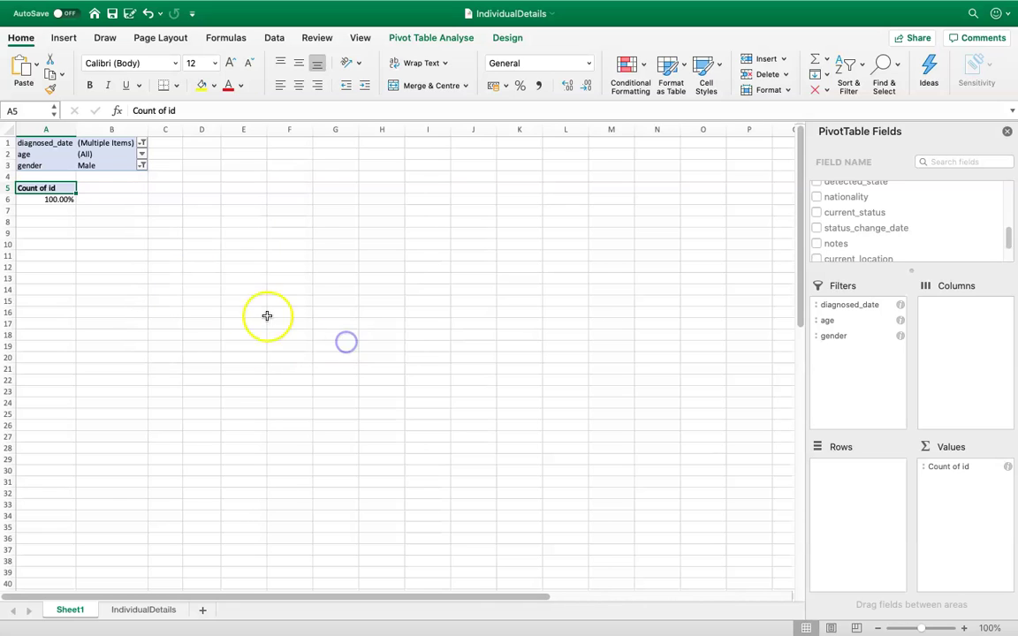
Step: Move age from the pivot table's filters back to its rows
left_click(38, 155)
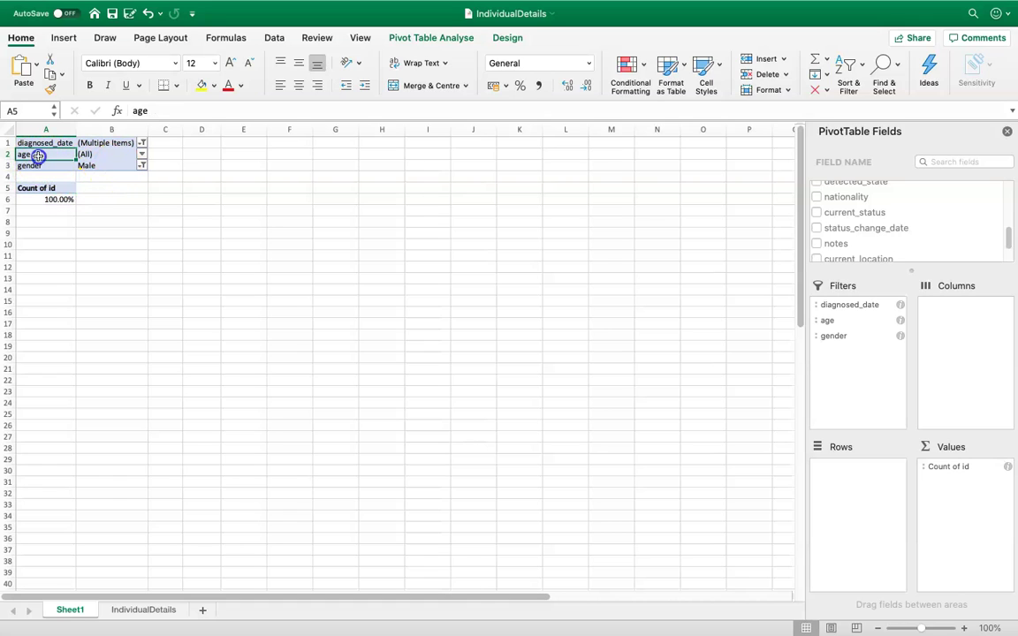
left_click_drag(39, 157, 860, 493)
left_click_drag(824, 326, 875, 509)
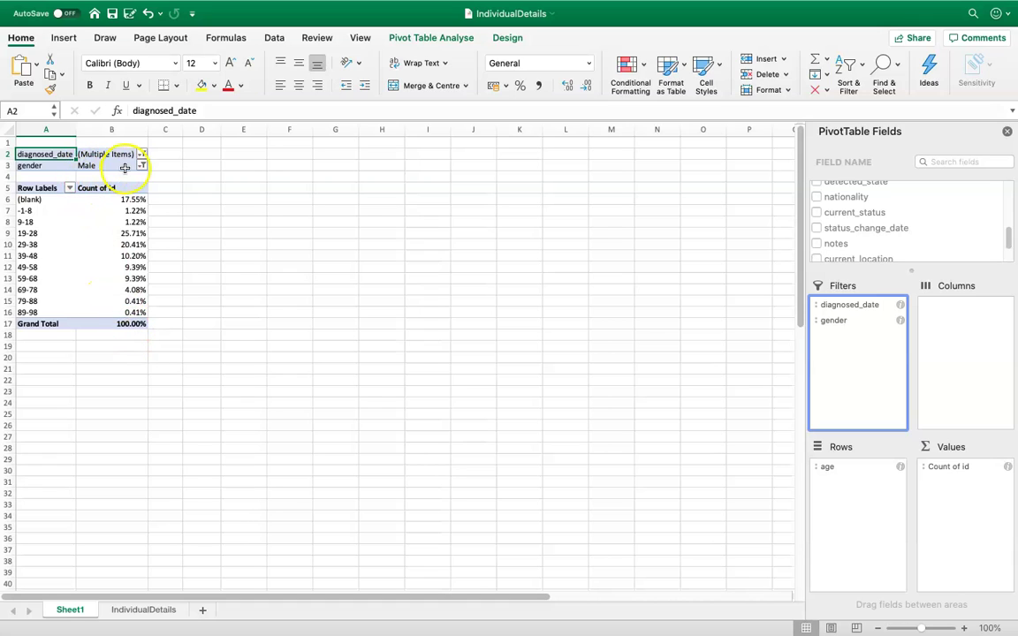
Step: Examine the male percentages per age group, particularly the 29-38 and 39-48 groups
left_click_drag(134, 200, 130, 316)
left_click(123, 243)
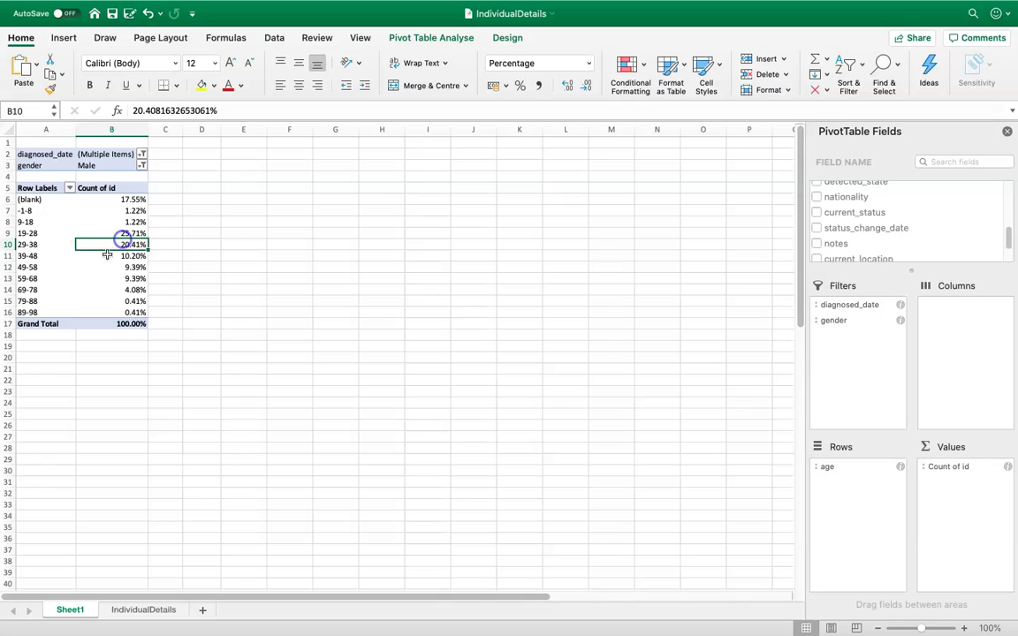
left_click(41, 256)
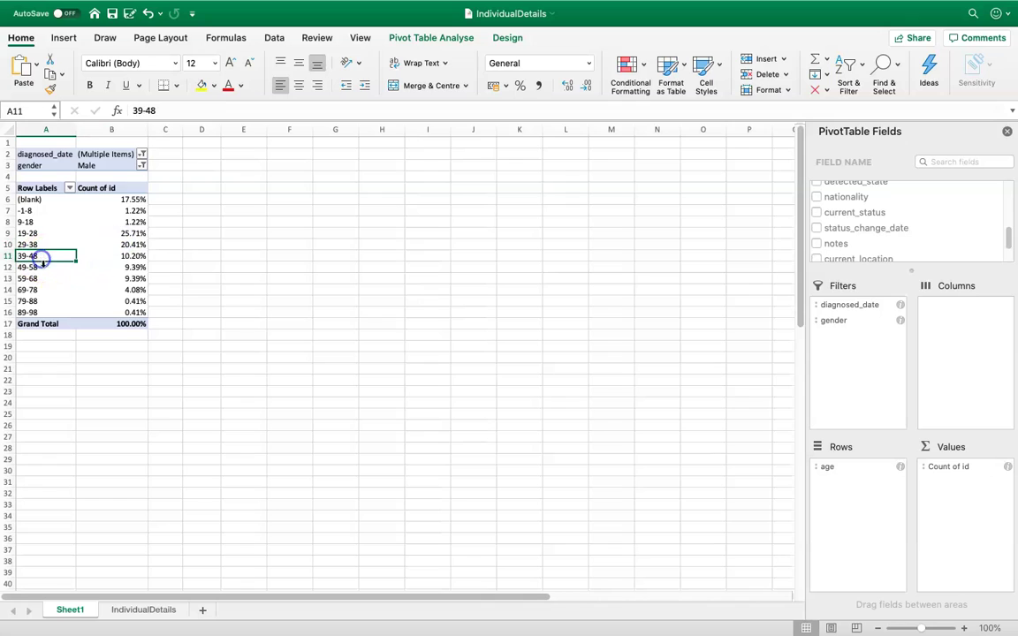
left_click(111, 256)
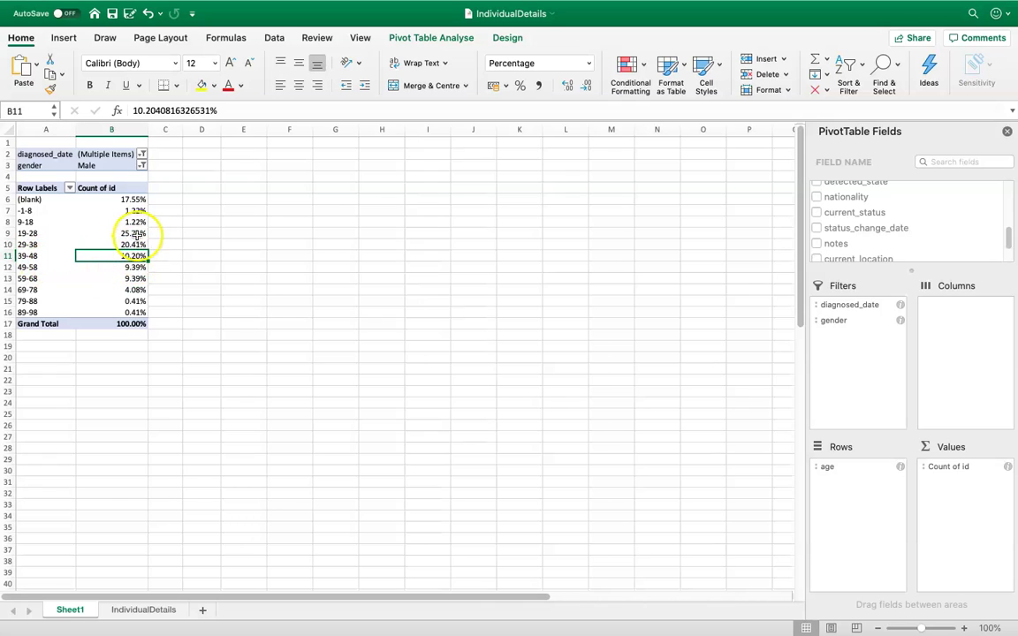
left_click(32, 257)
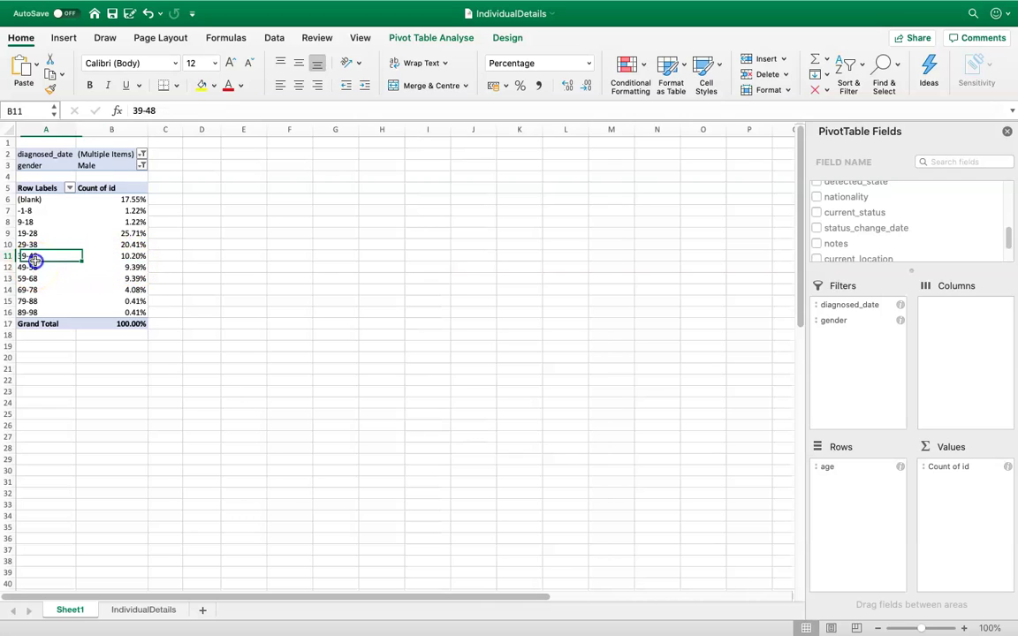
left_click(130, 256)
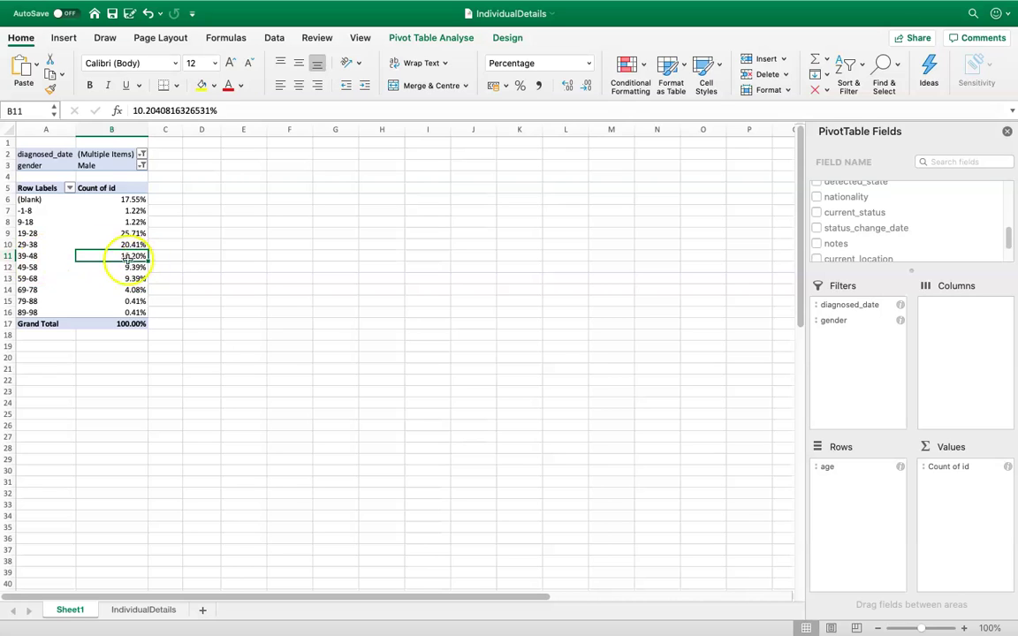
Step: Move age from the rows to the filters and include Female and Unknown in the gender filter again
left_click_drag(832, 467, 852, 367)
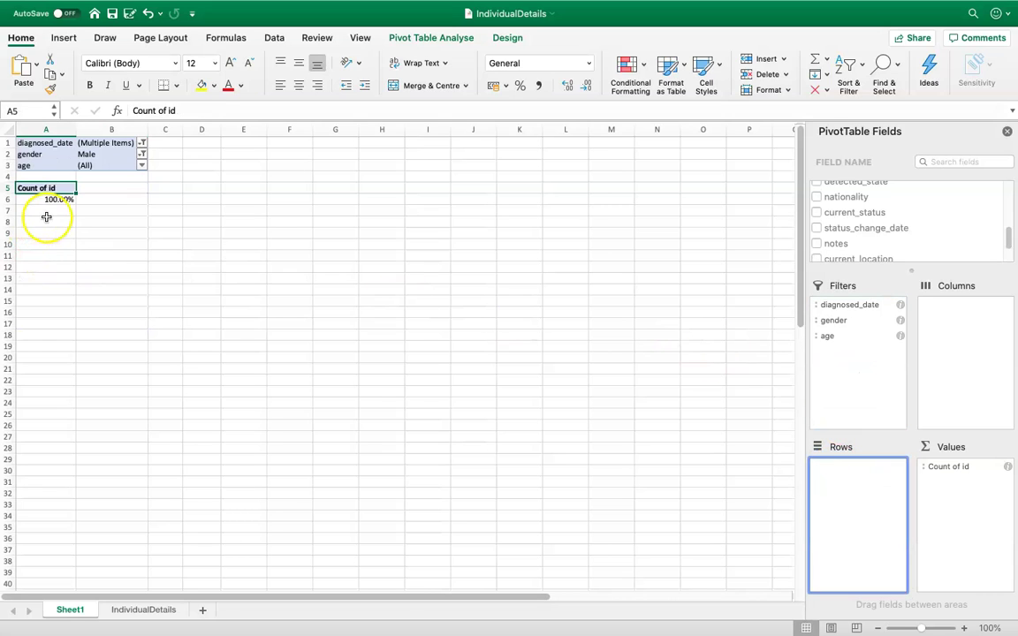
left_click(141, 153)
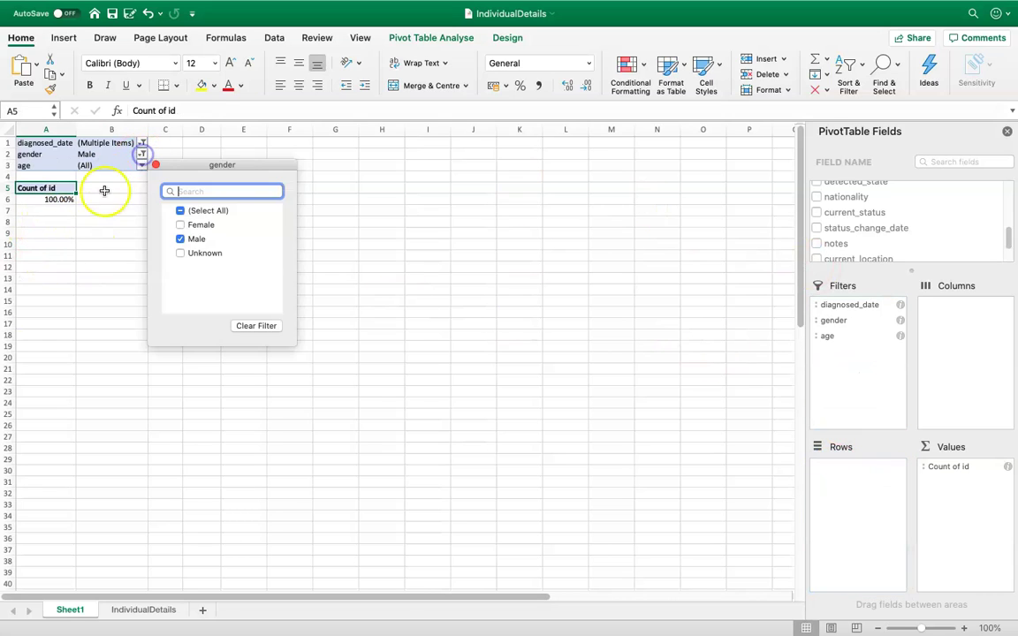
left_click(182, 225)
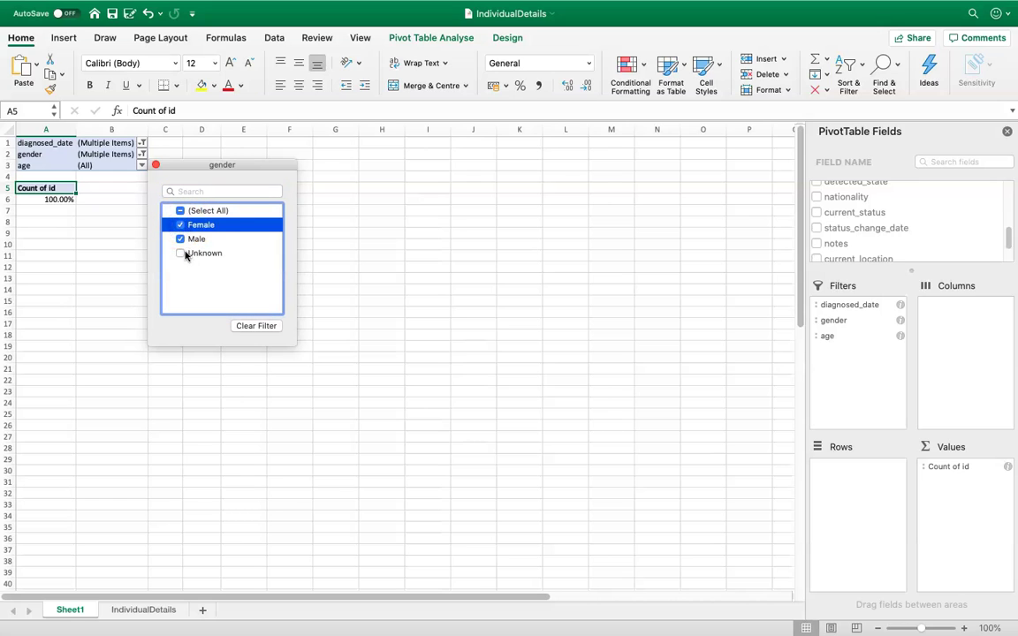
left_click(182, 253)
left_click(442, 346)
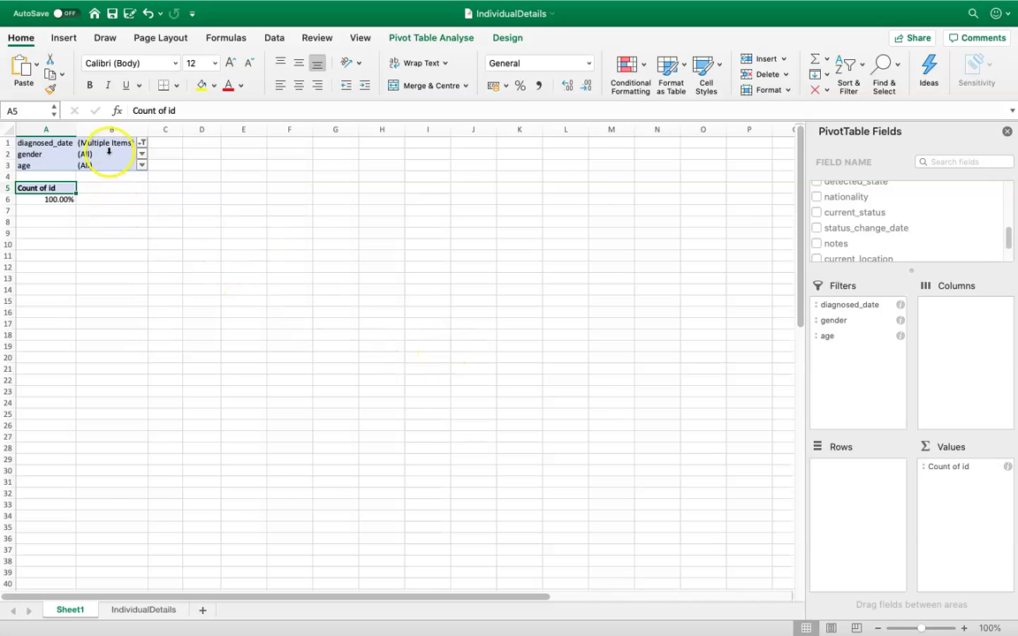